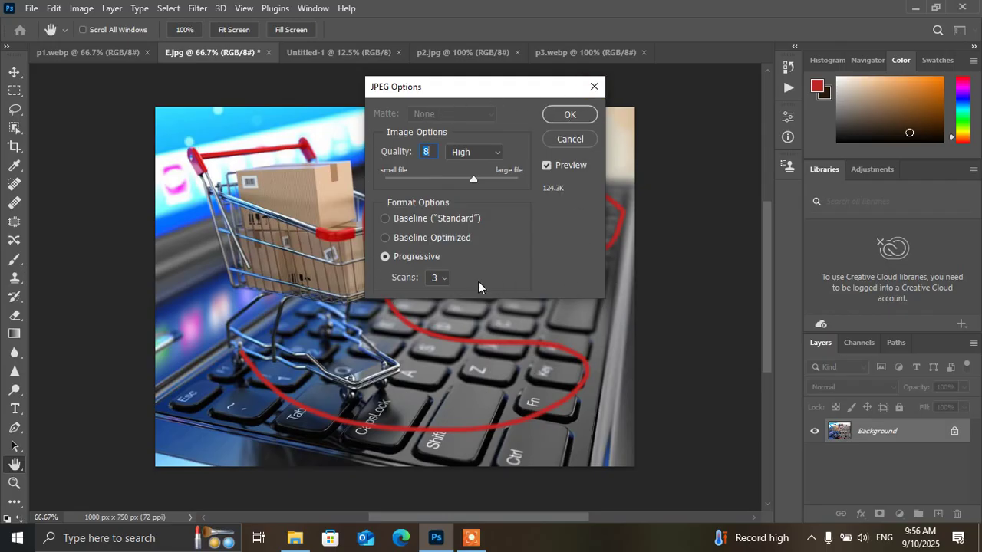
# Try the Medium and High quality presets in the JPEG options for the cart image
pyautogui.click(456, 112)
pyautogui.click(494, 152)
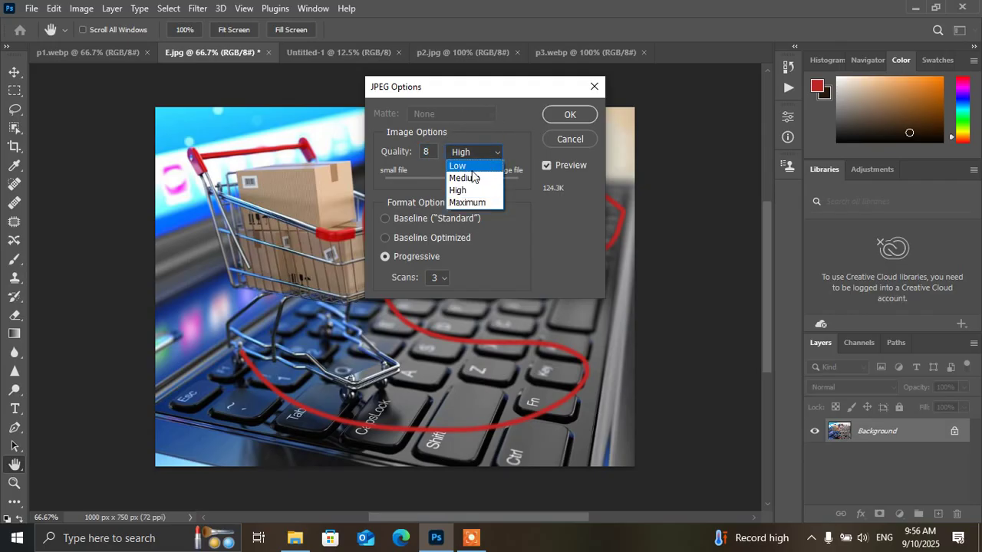
pyautogui.click(464, 189)
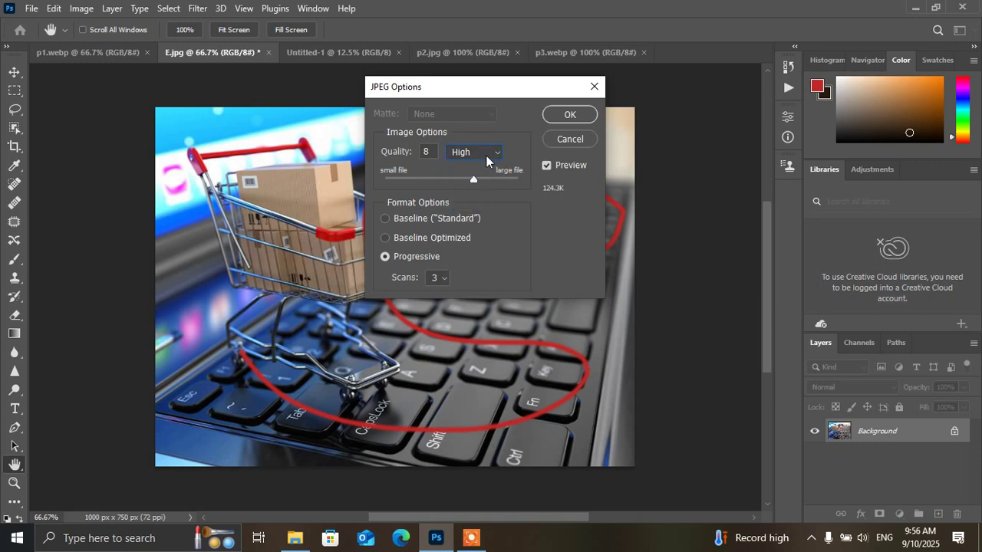
pyautogui.click(486, 157)
pyautogui.click(463, 178)
pyautogui.click(480, 154)
pyautogui.click(474, 190)
# Set the JPEG quality to 12 (Maximum) and finish saving E.jpg
pyautogui.moveTo(474, 179); pyautogui.dragTo(415, 179)
pyautogui.moveTo(415, 178); pyautogui.dragTo(535, 182)
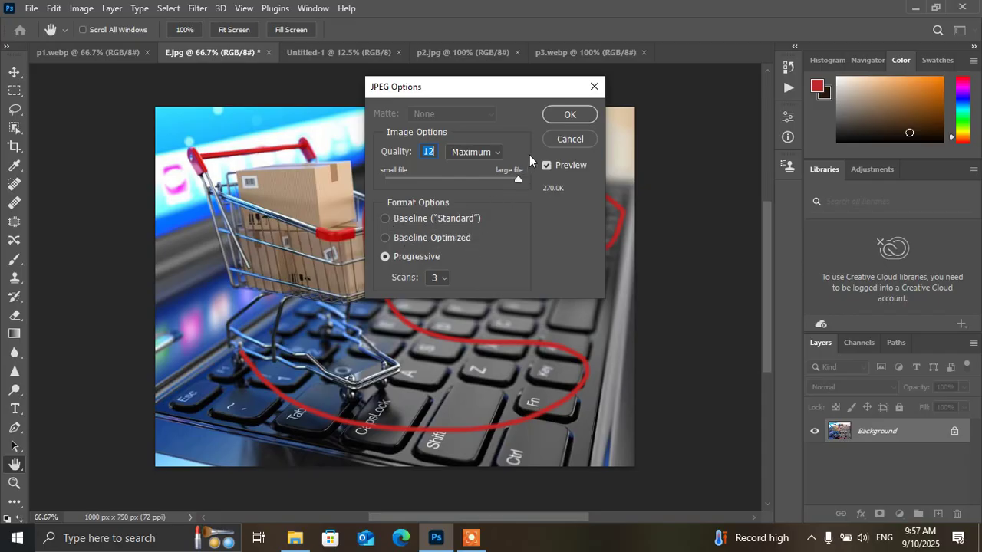
pyautogui.click(565, 115)
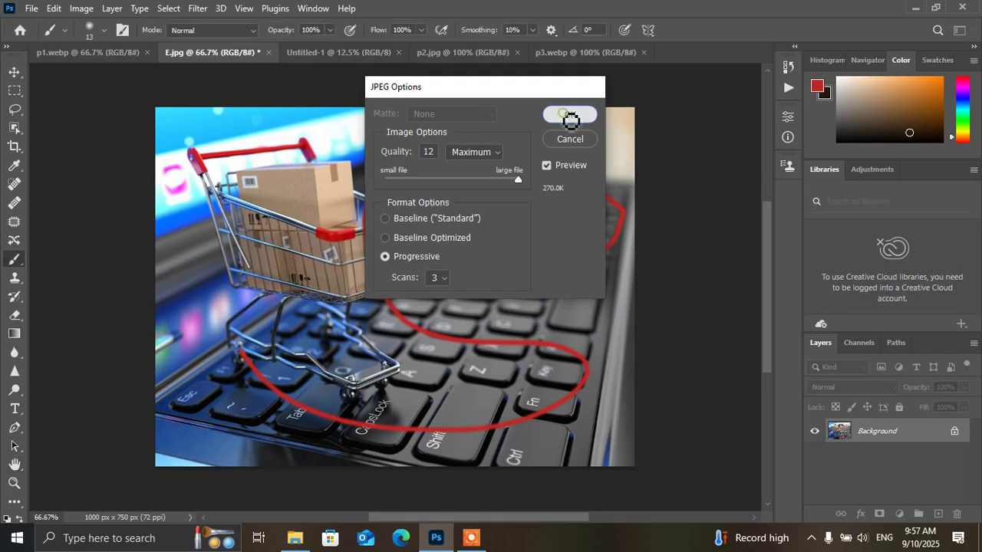
pyautogui.press('b')
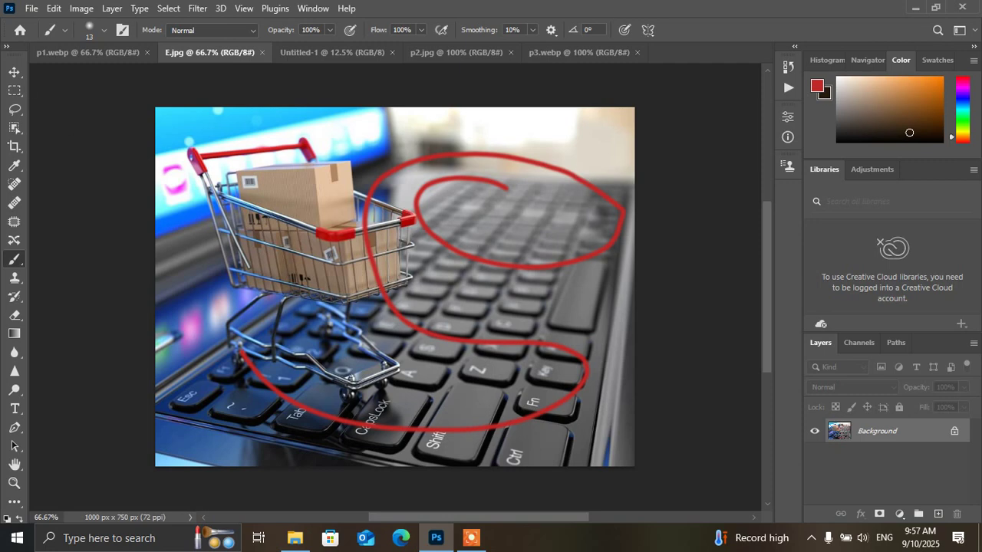
# Save the cart image under the new name abc in JPEG format on Local Disk (D:), accepting the Maximum quality options
pyautogui.click(31, 9)
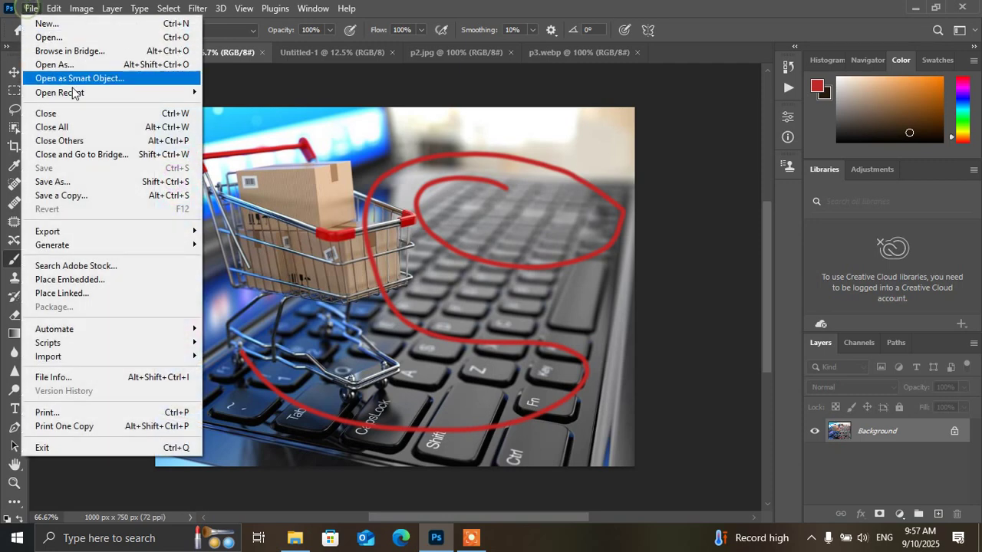
pyautogui.click(98, 184)
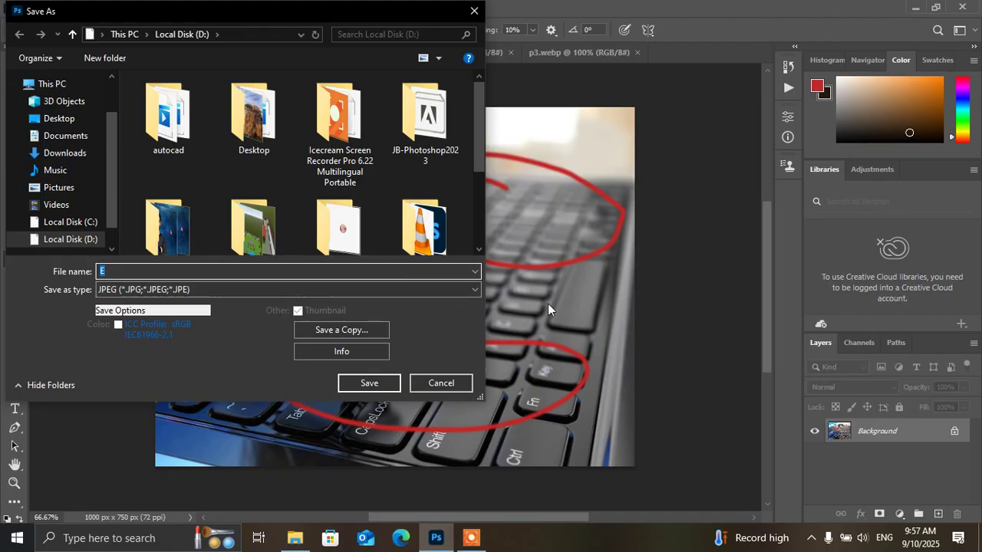
pyautogui.click(285, 270)
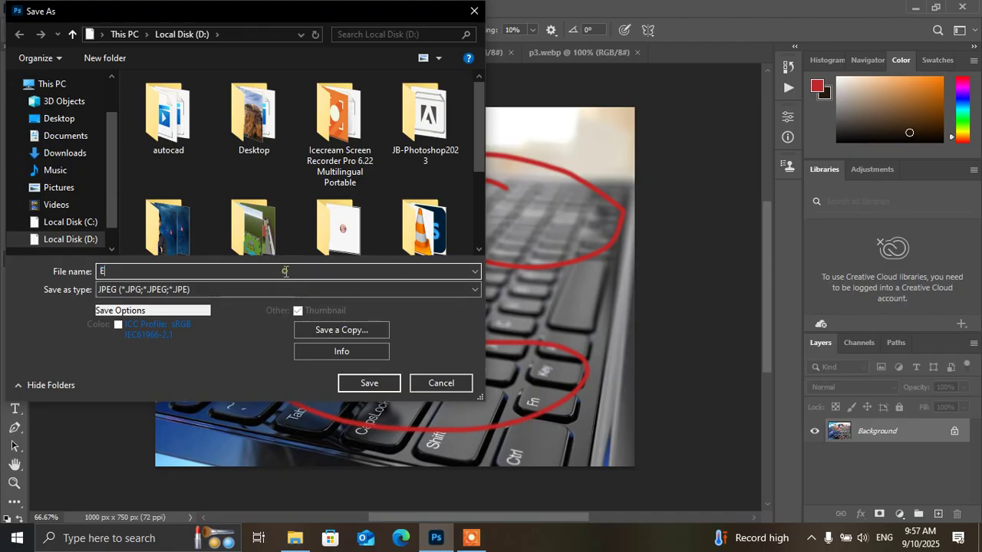
pyautogui.doubleClick(150, 270)
pyautogui.write('abc')
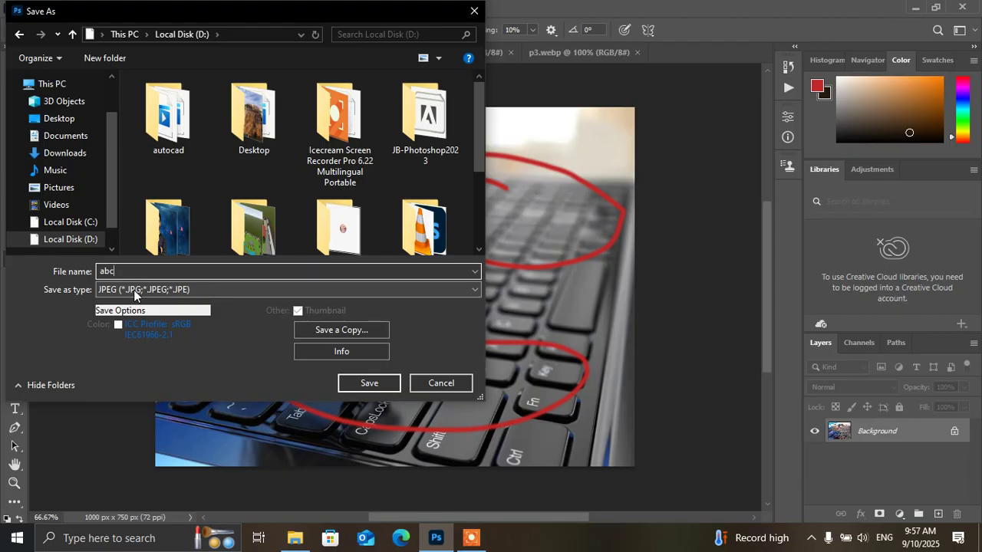
pyautogui.click(201, 294)
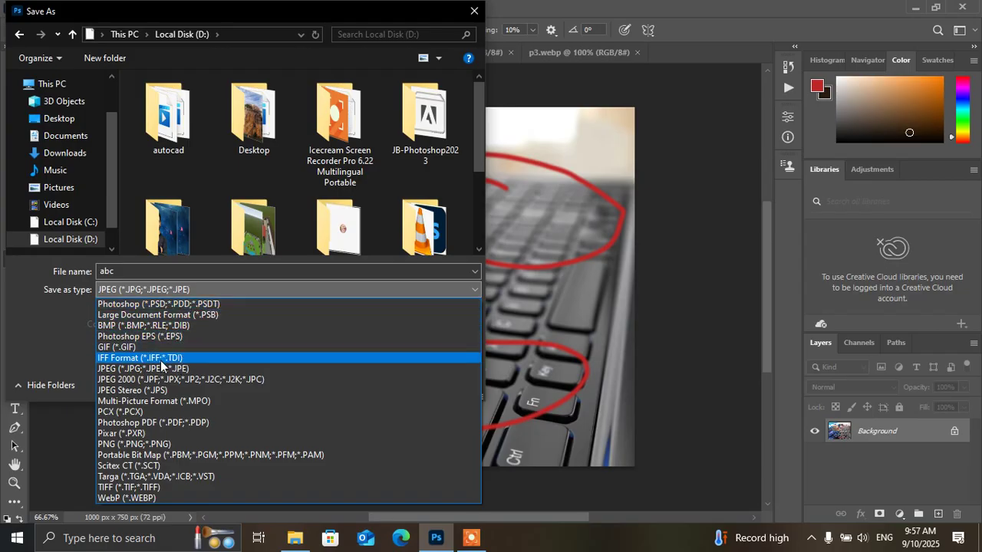
pyautogui.click(166, 369)
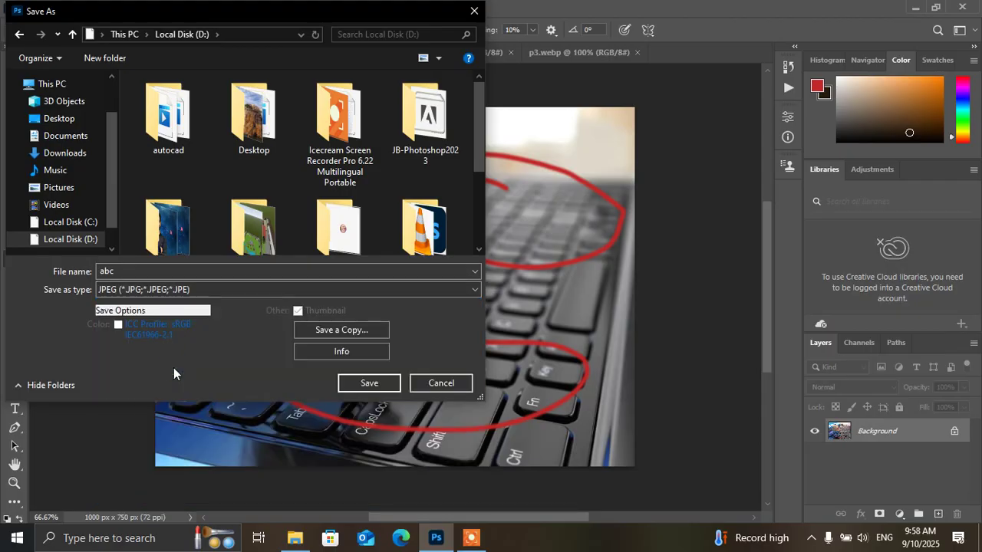
pyautogui.click(372, 384)
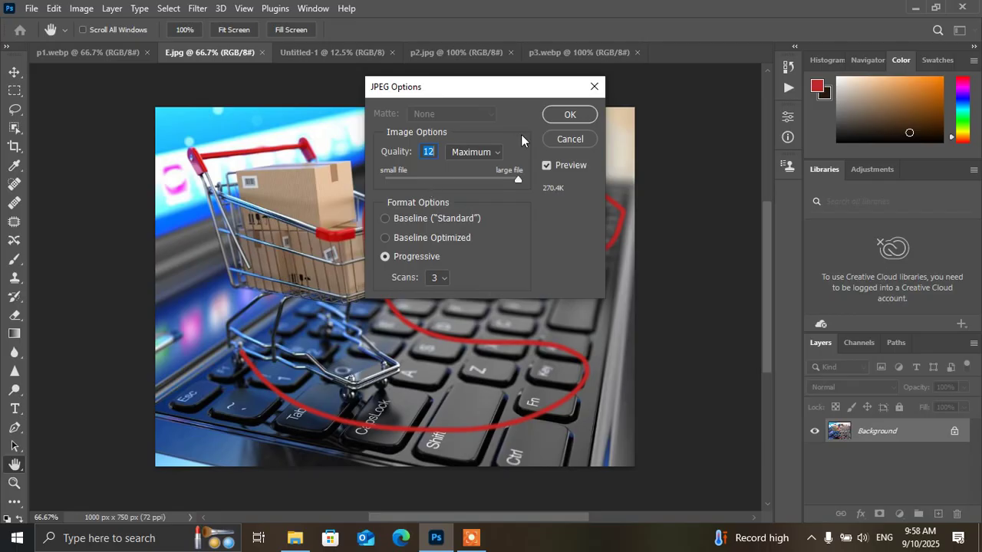
pyautogui.click(568, 116)
pyautogui.press('b')
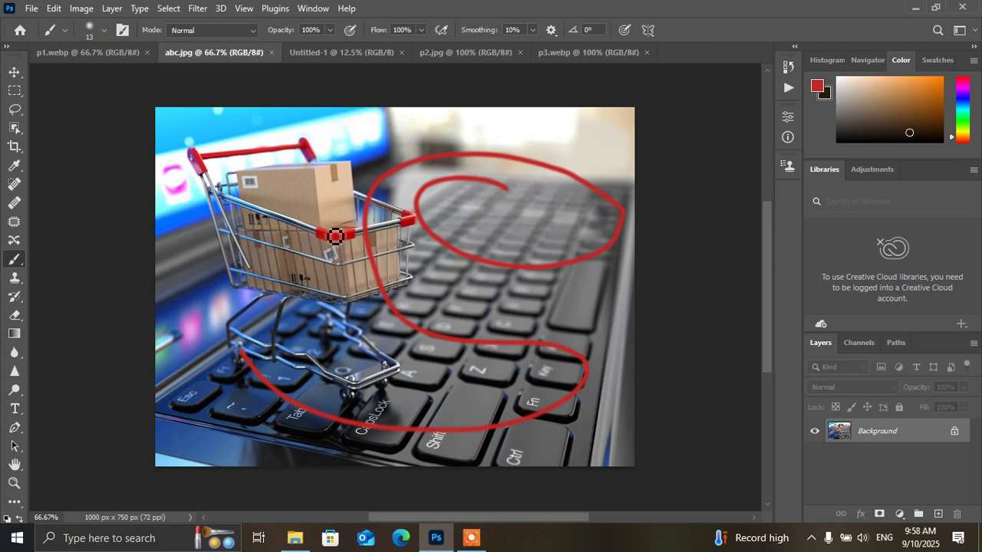
# Paint three freehand red brush strokes across the blank Untitled-1 canvas: two lines and a large looping curve
pyautogui.click(359, 52)
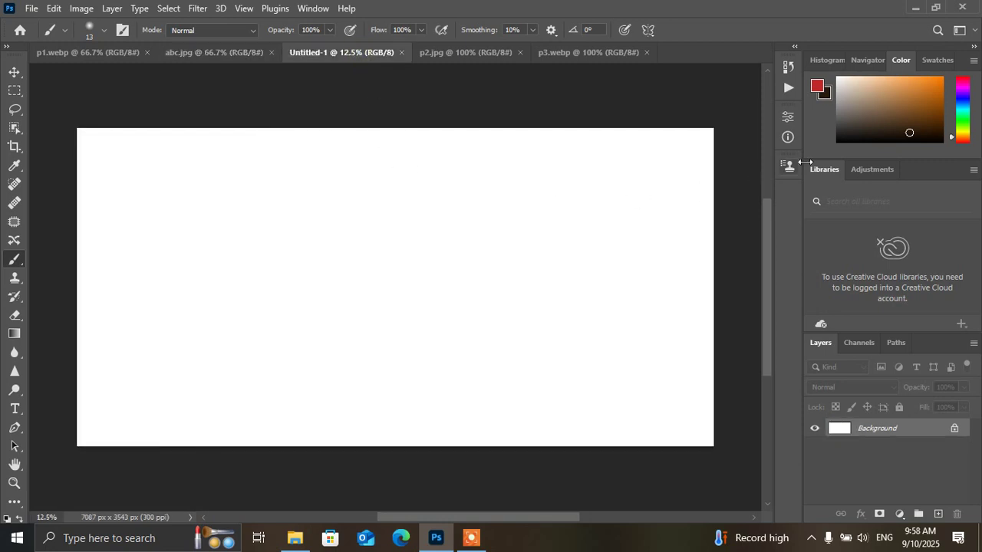
pyautogui.click(962, 129)
pyautogui.moveTo(600, 204)
pyautogui.mouseDown()
pyautogui.moveTo(390, 223)
pyautogui.moveTo(333, 218)
pyautogui.mouseUp()
pyautogui.moveTo(280, 202)
pyautogui.mouseDown()
pyautogui.moveTo(408, 299)
pyautogui.moveTo(539, 366)
pyautogui.mouseUp()
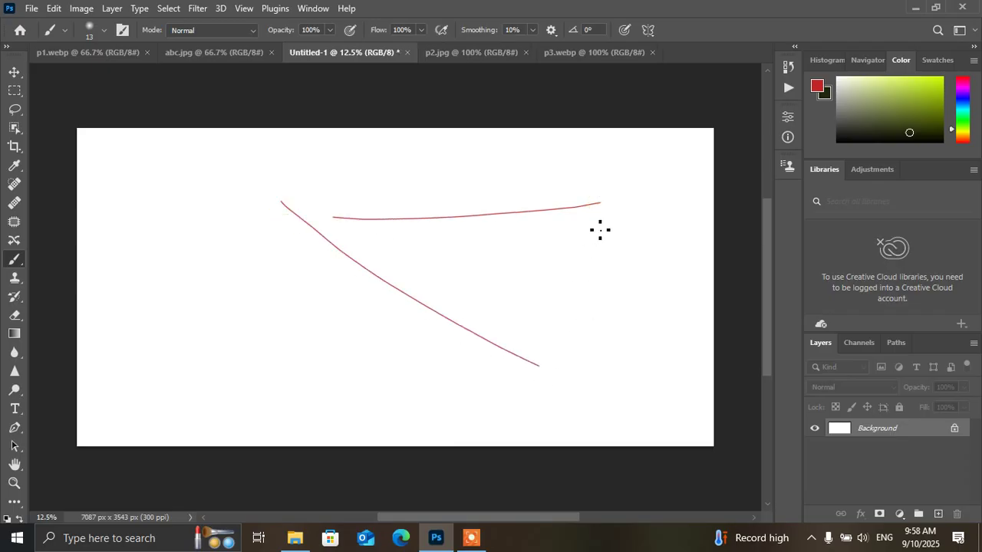
pyautogui.moveTo(646, 207)
pyautogui.mouseDown()
pyautogui.moveTo(569, 302)
pyautogui.moveTo(315, 241)
pyautogui.moveTo(247, 303)
pyautogui.moveTo(411, 379)
pyautogui.moveTo(548, 282)
pyautogui.moveTo(499, 199)
pyautogui.moveTo(348, 186)
pyautogui.moveTo(184, 225)
pyautogui.mouseUp()
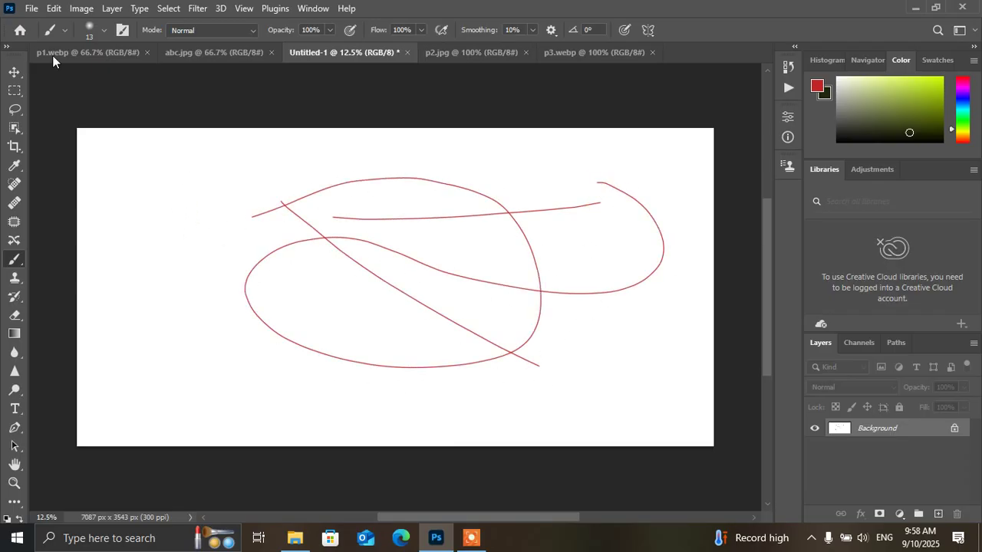
# Save the Untitled-1 drawing on Local Disk (D:) as a Photoshop PSD file named bca
pyautogui.click(31, 8)
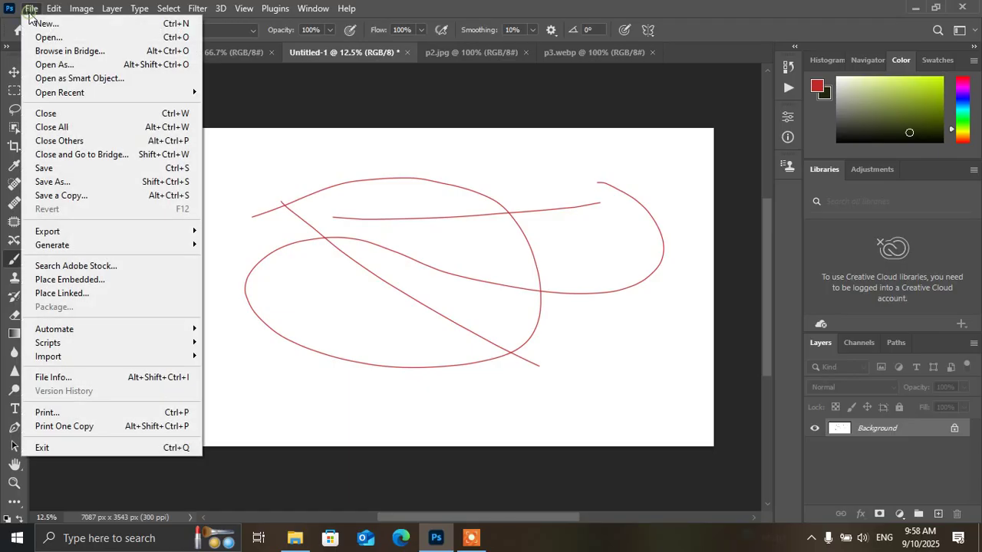
pyautogui.click(92, 182)
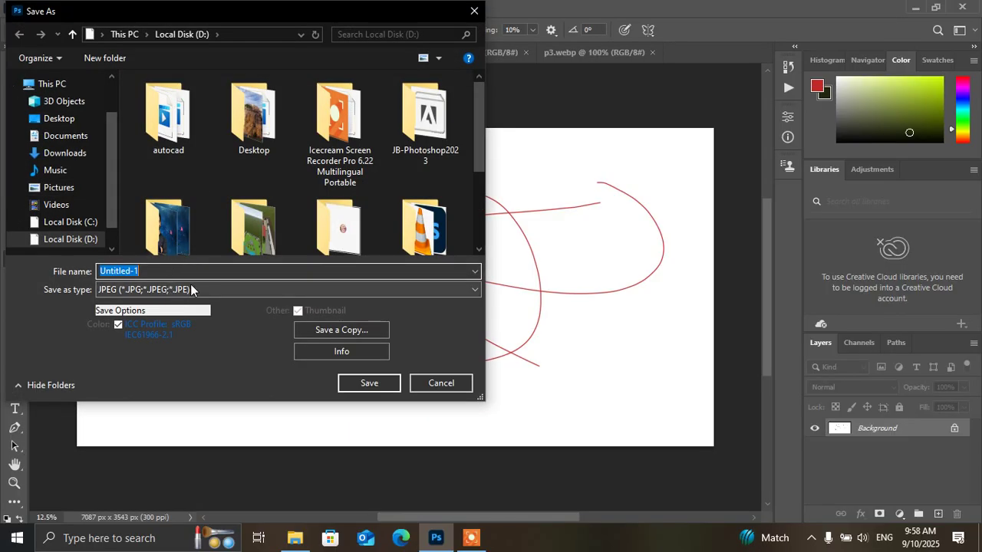
pyautogui.click(162, 275)
pyautogui.press('BackSpace')
pyautogui.press('BackSpace')
pyautogui.press('BackSpace')
pyautogui.press('BackSpace')
pyautogui.press('BackSpace')
pyautogui.press('BackSpace')
pyautogui.press('BackSpace')
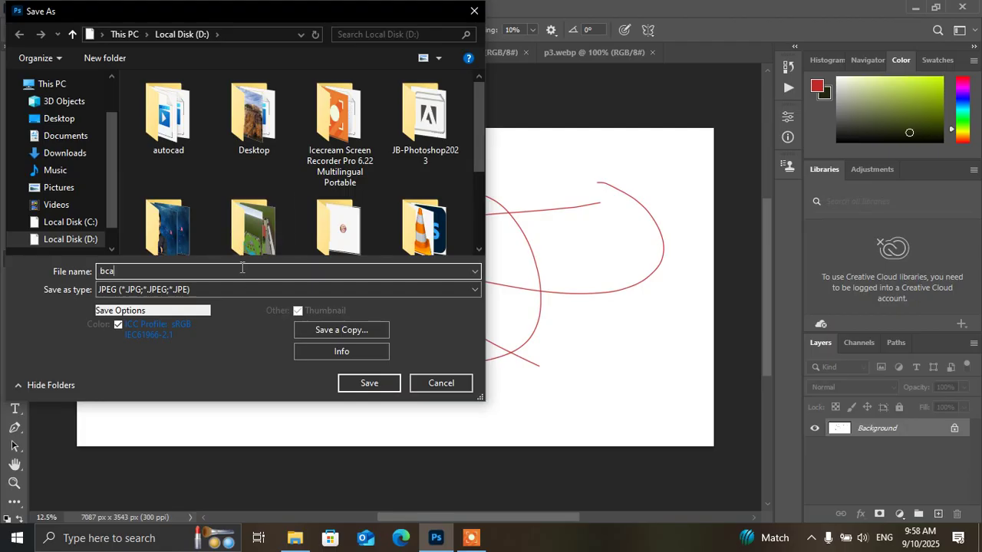
pyautogui.click(226, 291)
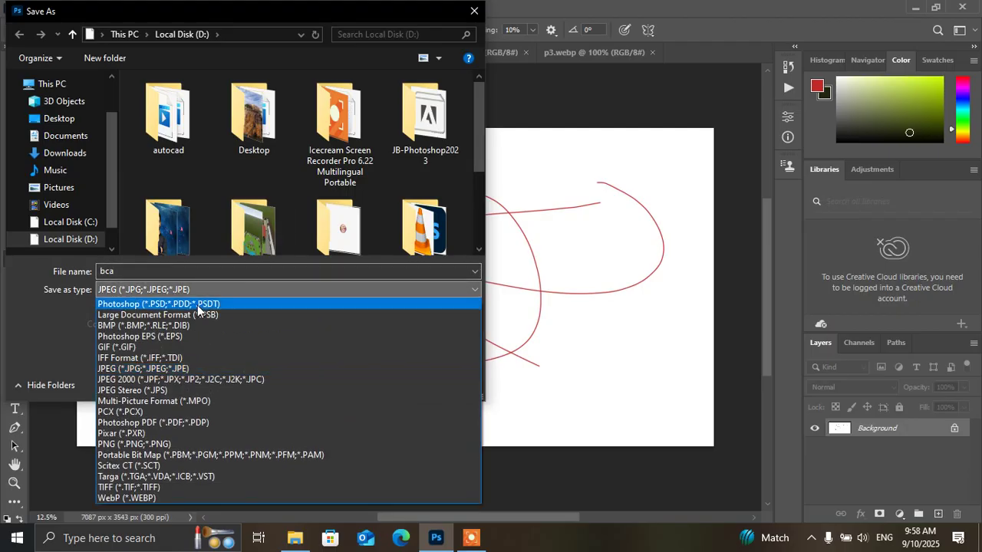
pyautogui.click(198, 304)
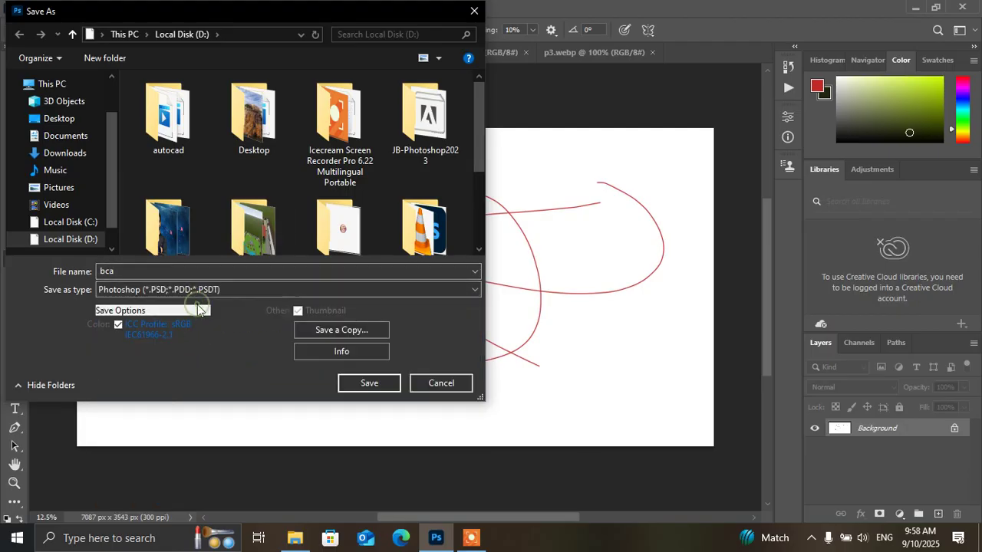
pyautogui.click(362, 383)
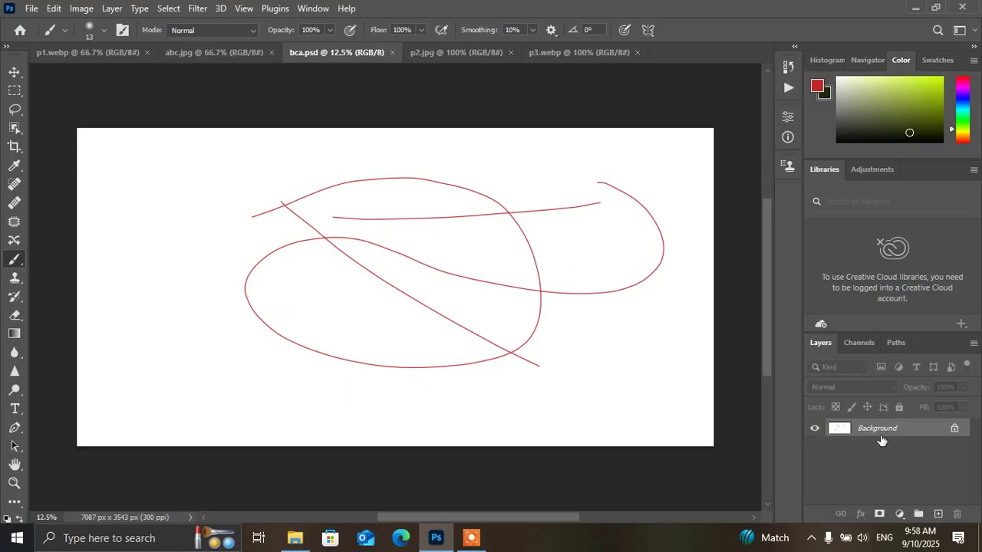
# View the channels of bca.psd and toggle the visibility of the RGB and Green channels
pyautogui.click(855, 344)
pyautogui.click(818, 343)
pyautogui.click(859, 343)
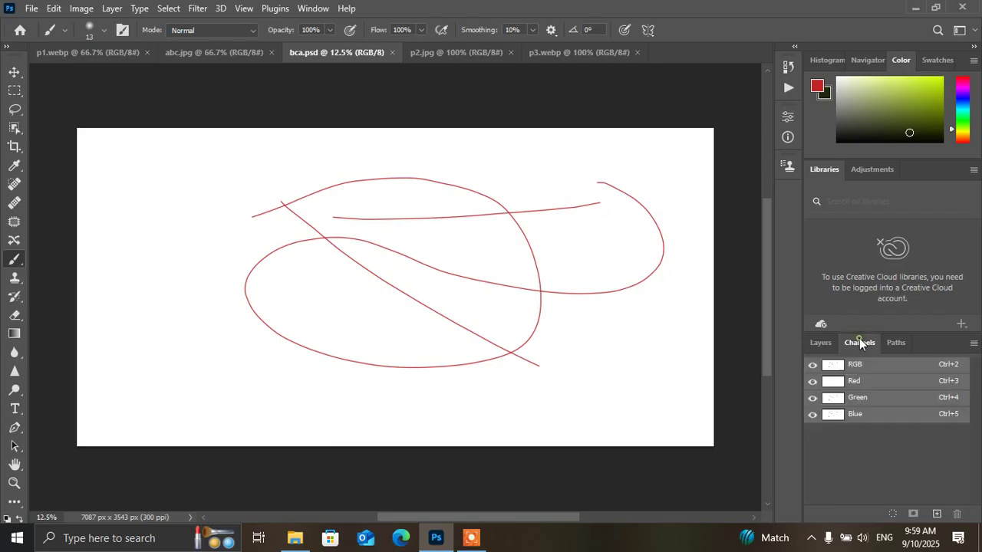
pyautogui.click(812, 365)
pyautogui.click(813, 398)
pyautogui.click(812, 366)
# Switch to File Explorer and look through Local Disk (D:) for the saved E, abc and bca files
pyautogui.click(913, 10)
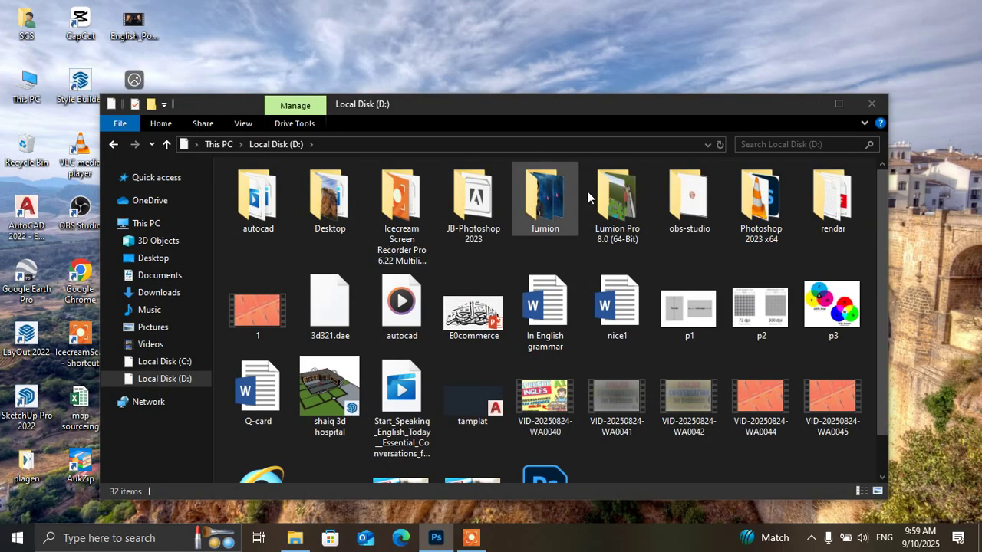
pyautogui.scroll(-1, 370, 320)
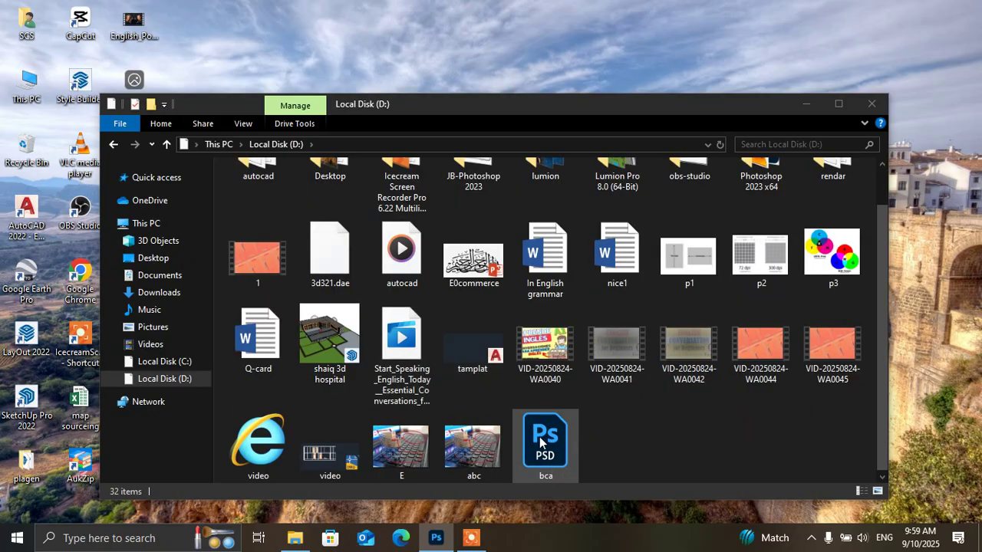
pyautogui.scroll(1, 550, 457)
pyautogui.scroll(-1, 549, 456)
pyautogui.scroll(1, 549, 457)
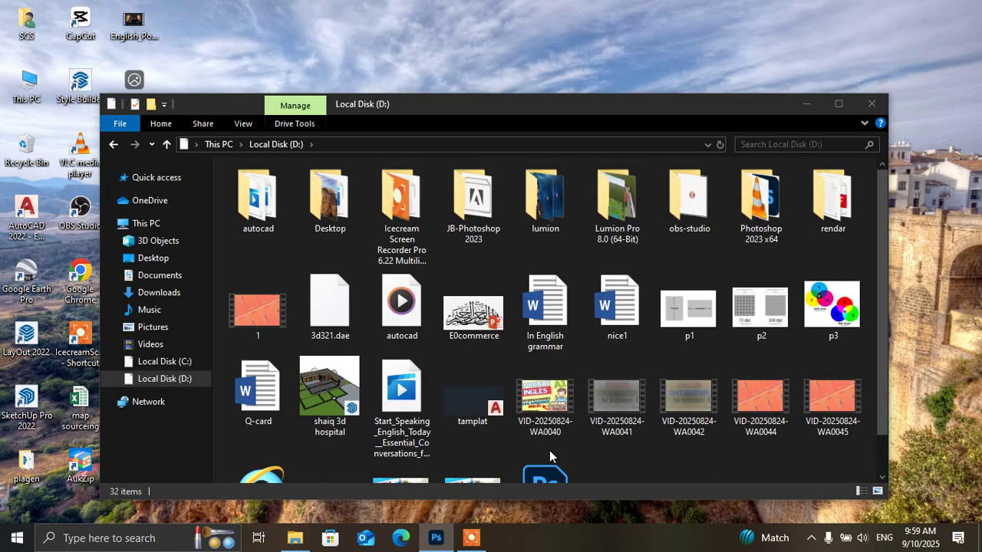
pyautogui.scroll(-1, 549, 456)
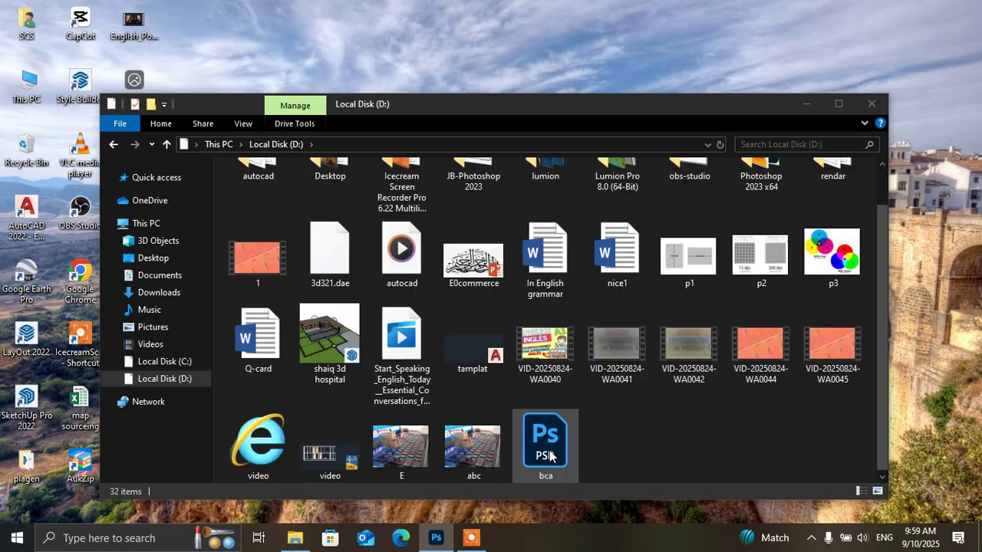
# Try to bring the bca PSD file from File Explorer into Photoshop
pyautogui.click(436, 538)
pyautogui.click(294, 537)
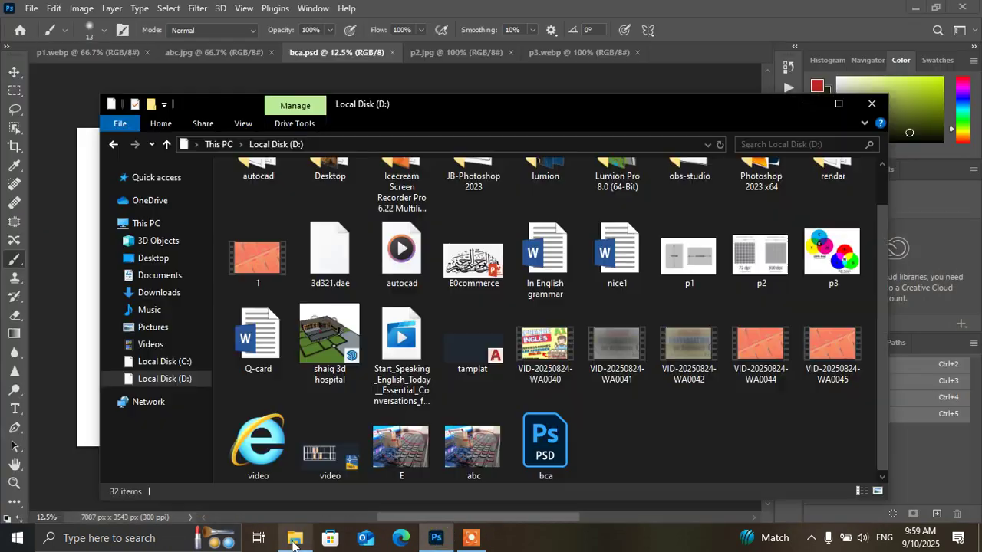
pyautogui.moveTo(539, 456); pyautogui.dragTo(692, 64)
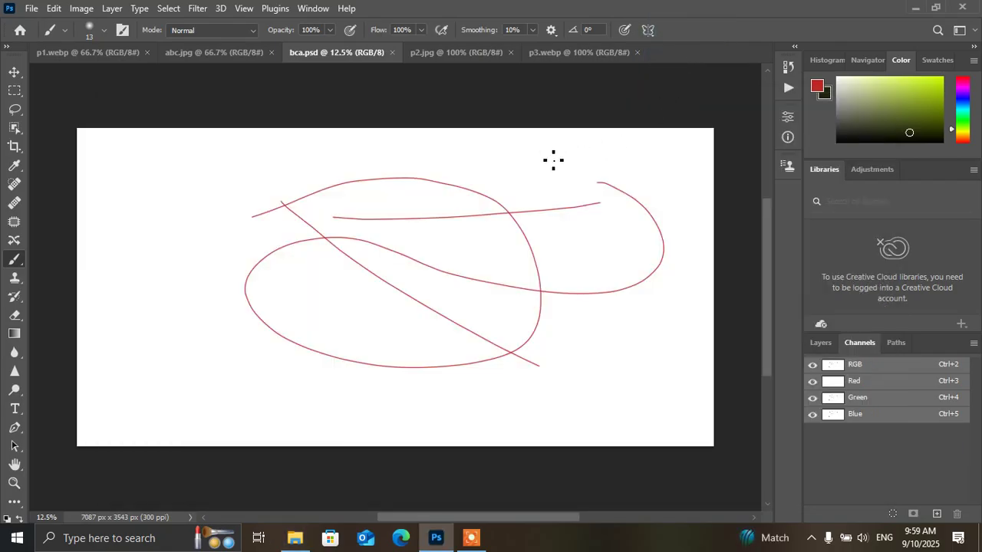
pyautogui.click(441, 540)
pyautogui.click(443, 542)
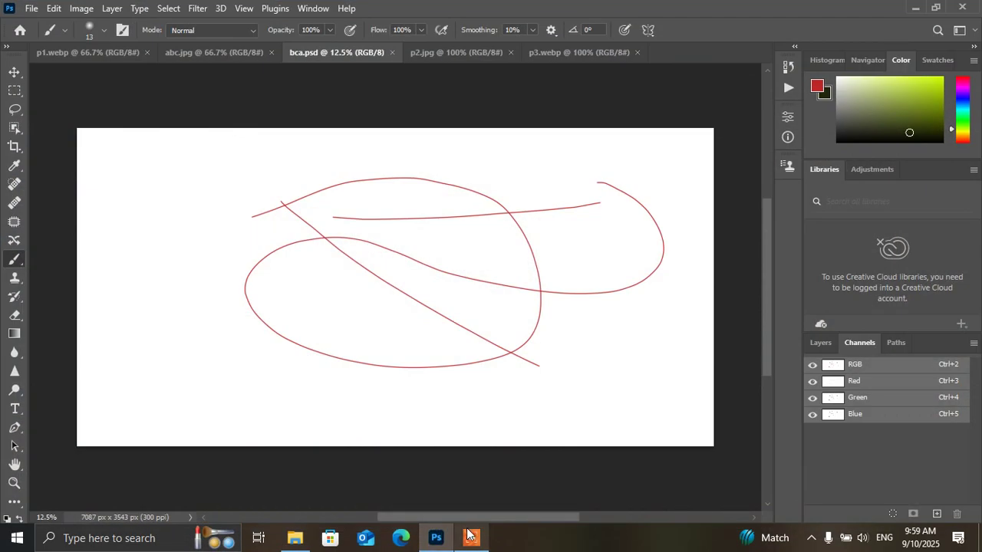
# Place the bca PSD file from Local Disk (D:) onto the bca.psd canvas, commit it and display the layers
pyautogui.moveTo(295, 543)
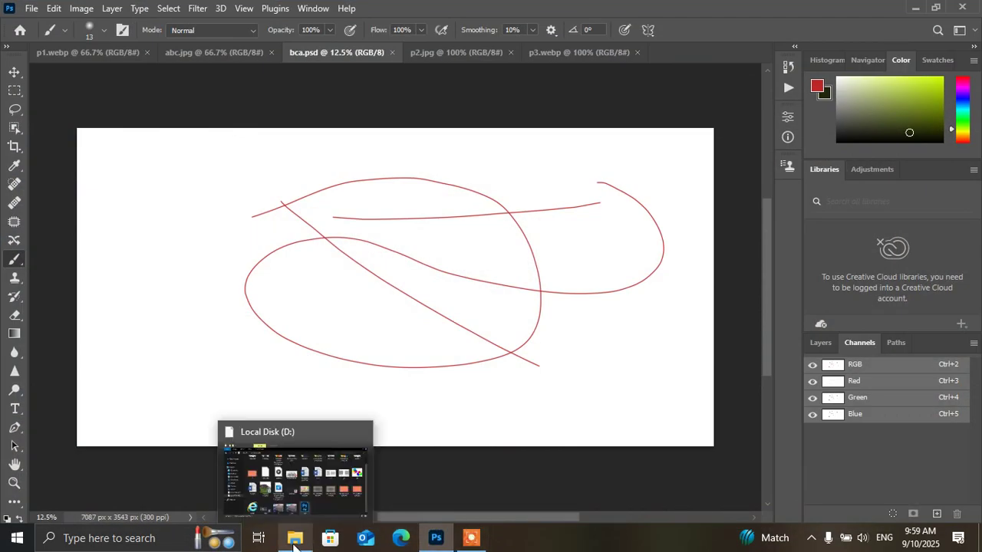
pyautogui.click(294, 468)
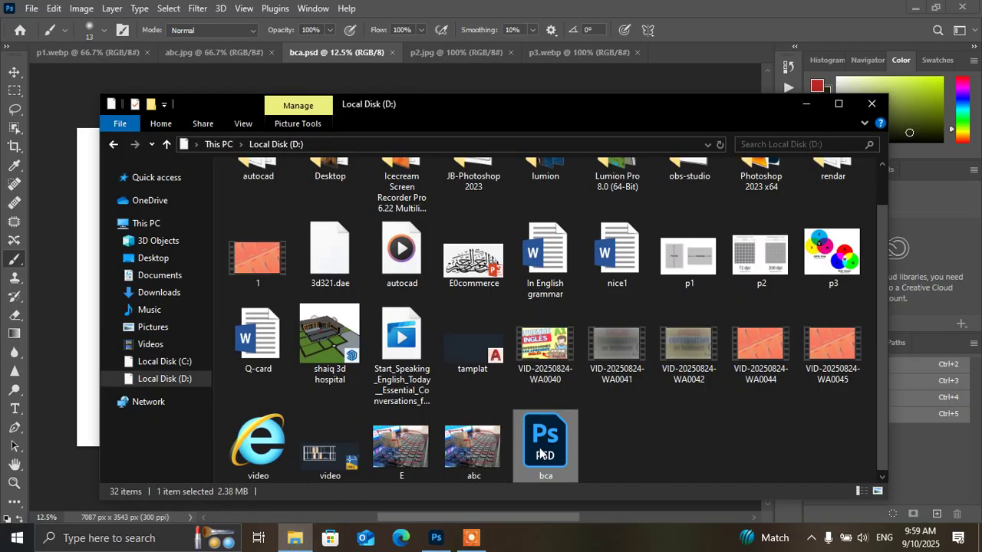
pyautogui.moveTo(544, 453); pyautogui.dragTo(73, 327)
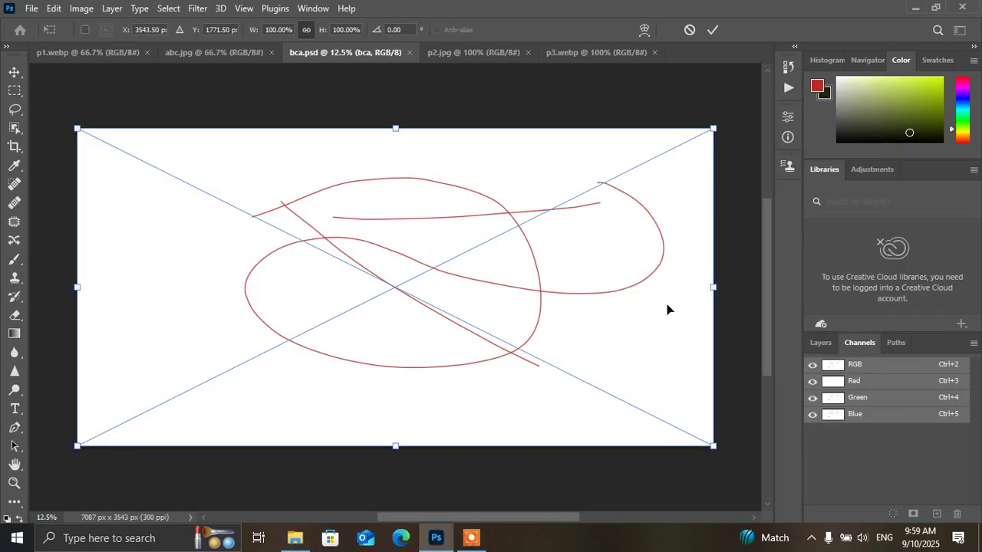
pyautogui.click(820, 343)
pyautogui.press('b')
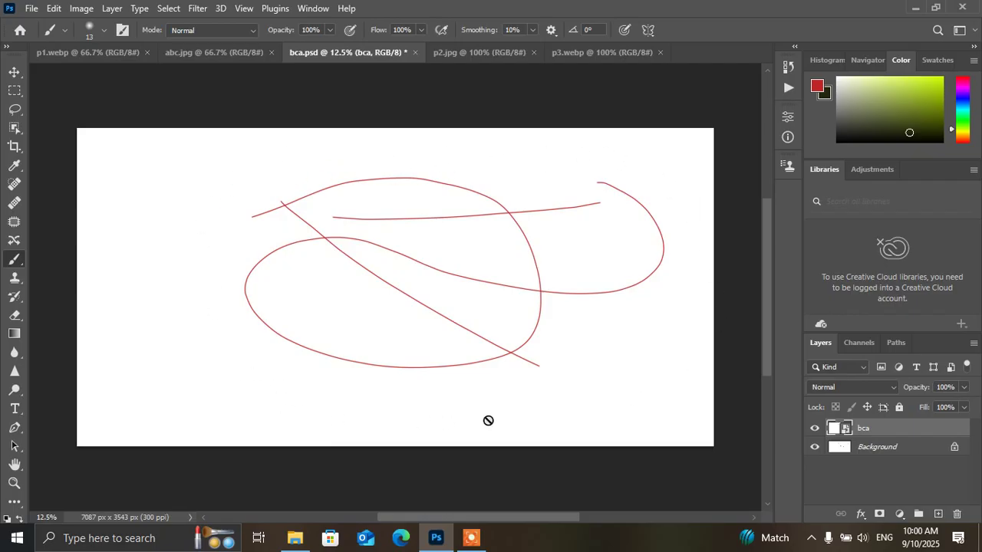
# Toggle the placed bca layer's visibility off and on to compare it with the background
pyautogui.click(815, 429)
pyautogui.click(815, 429)
pyautogui.click(814, 428)
pyautogui.click(815, 428)
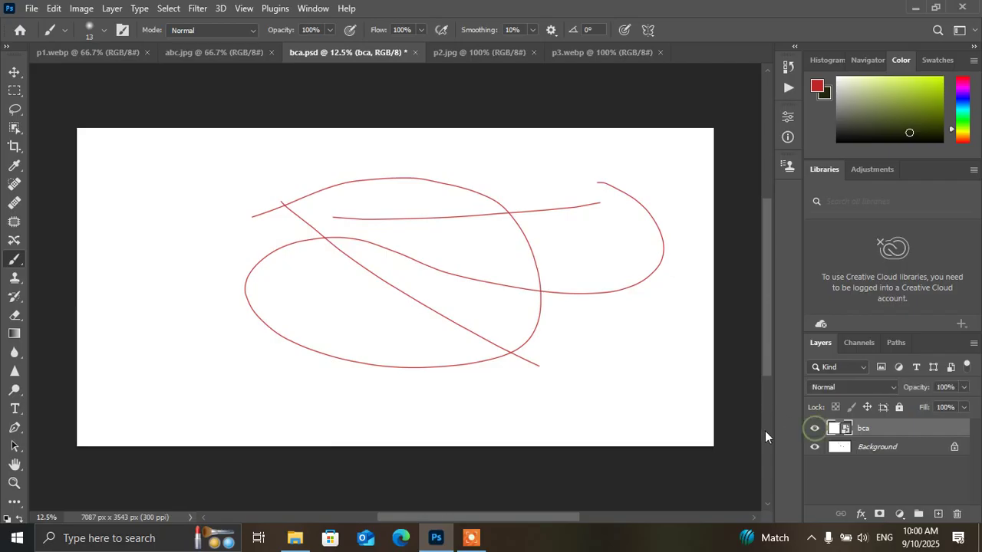
# Check the saved files on Local Disk (D:) in File Explorer and close its window
pyautogui.click(294, 542)
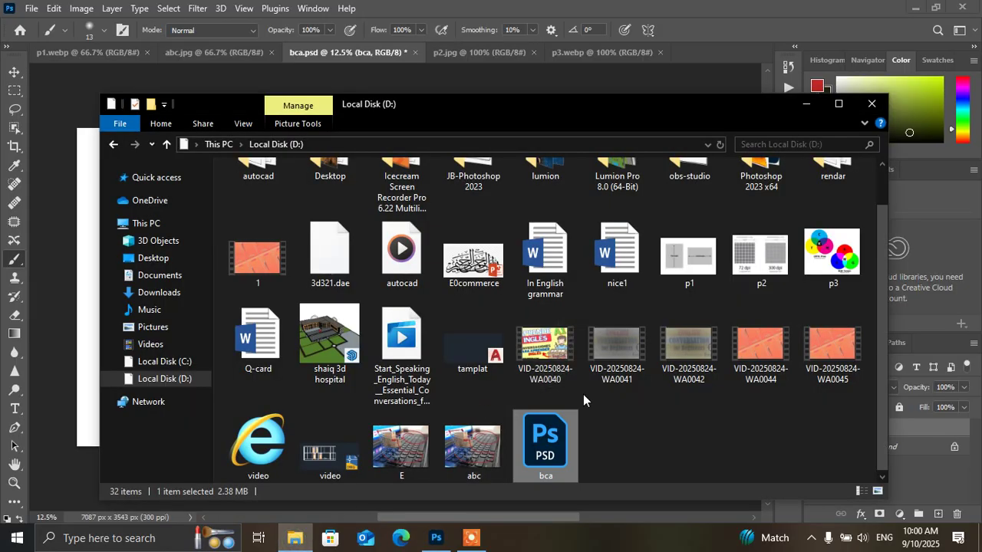
pyautogui.scroll(1, 584, 395)
pyautogui.scroll(-1, 583, 395)
pyautogui.click(875, 108)
# Set the background color to olive green and paint freehand red brush strokes across the p3.webp image
pyautogui.click(248, 52)
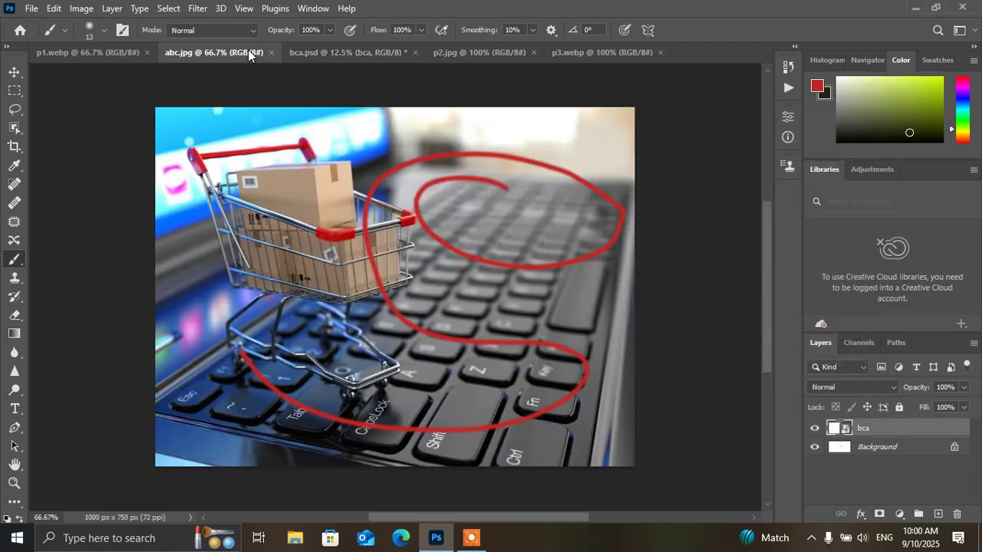
pyautogui.click(510, 54)
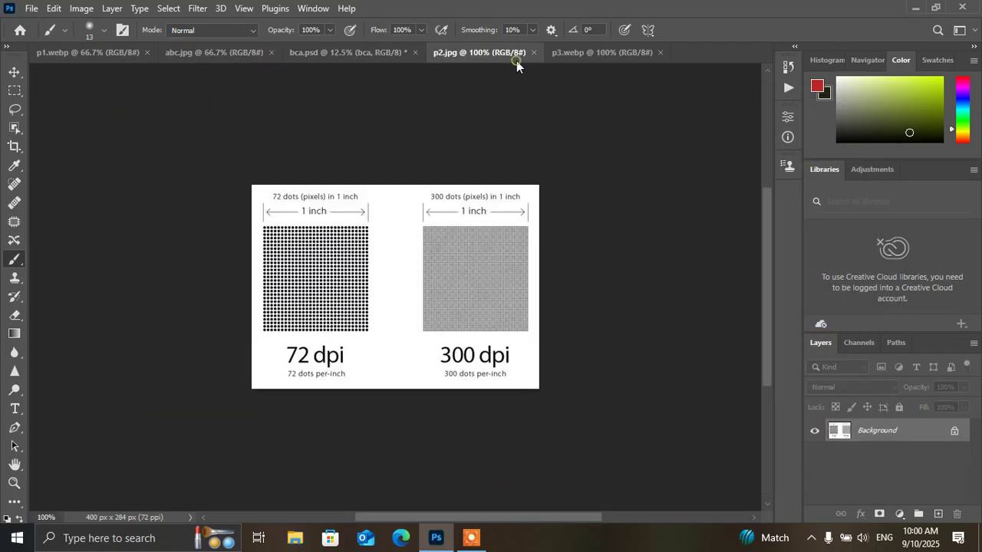
pyautogui.click(601, 53)
pyautogui.click(936, 100)
pyautogui.moveTo(524, 158)
pyautogui.mouseDown()
pyautogui.moveTo(519, 227)
pyautogui.moveTo(504, 143)
pyautogui.moveTo(429, 289)
pyautogui.moveTo(287, 317)
pyautogui.moveTo(268, 357)
pyautogui.mouseUp()
pyautogui.moveTo(275, 401)
pyautogui.mouseDown()
pyautogui.moveTo(348, 446)
pyautogui.moveTo(526, 421)
pyautogui.mouseUp()
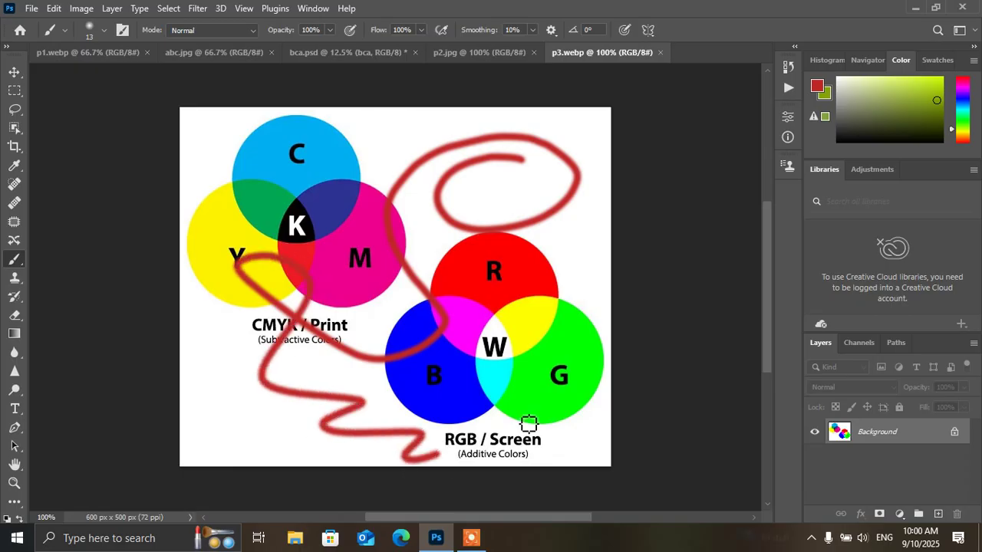
# Inspect the Green, Blue and Red channels of p3.webp individually and restore the RGB composite
pyautogui.click(857, 343)
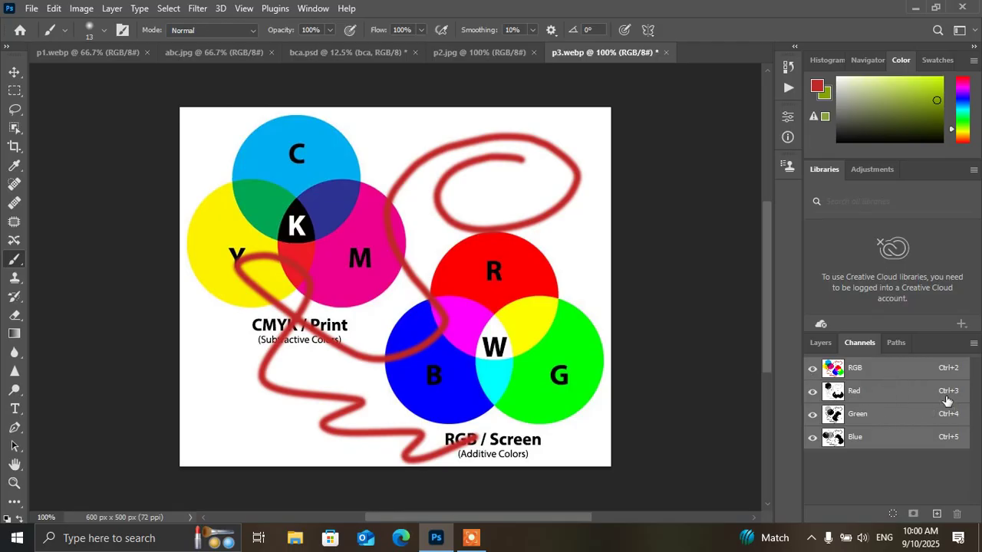
pyautogui.click(813, 390)
pyautogui.click(857, 414)
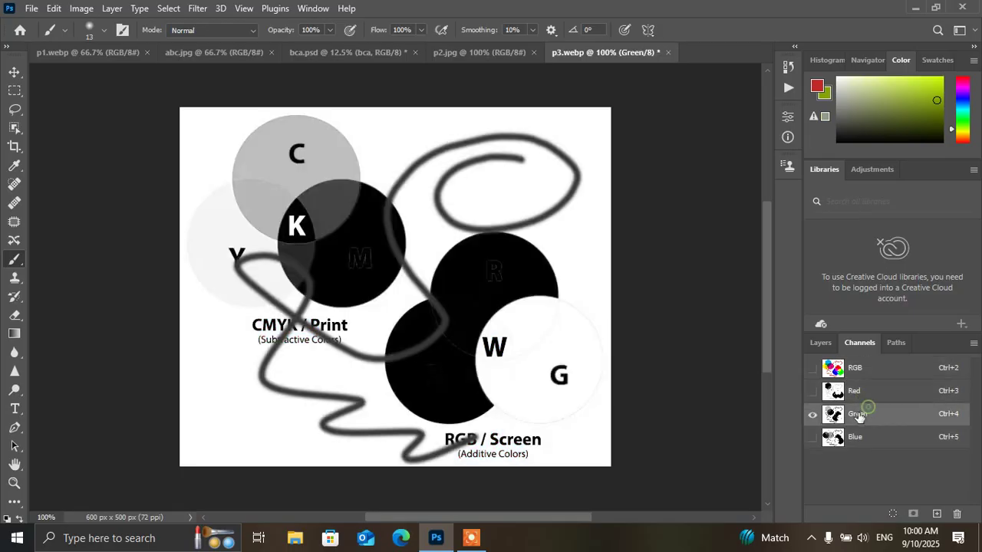
pyautogui.click(855, 436)
pyautogui.click(858, 414)
pyautogui.click(854, 391)
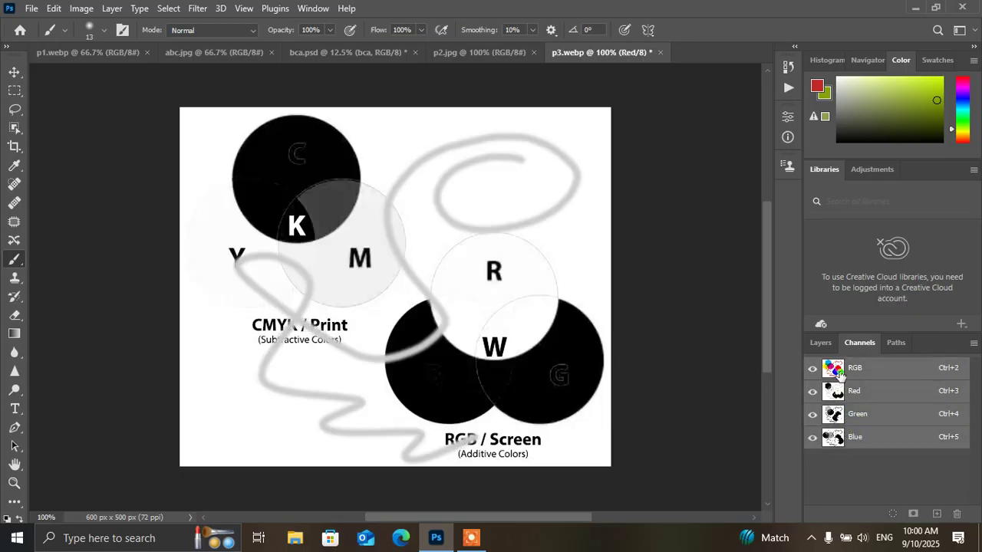
pyautogui.click(853, 368)
# Unlock the Background layer of p3.webp and toggle its visibility off and on
pyautogui.click(819, 343)
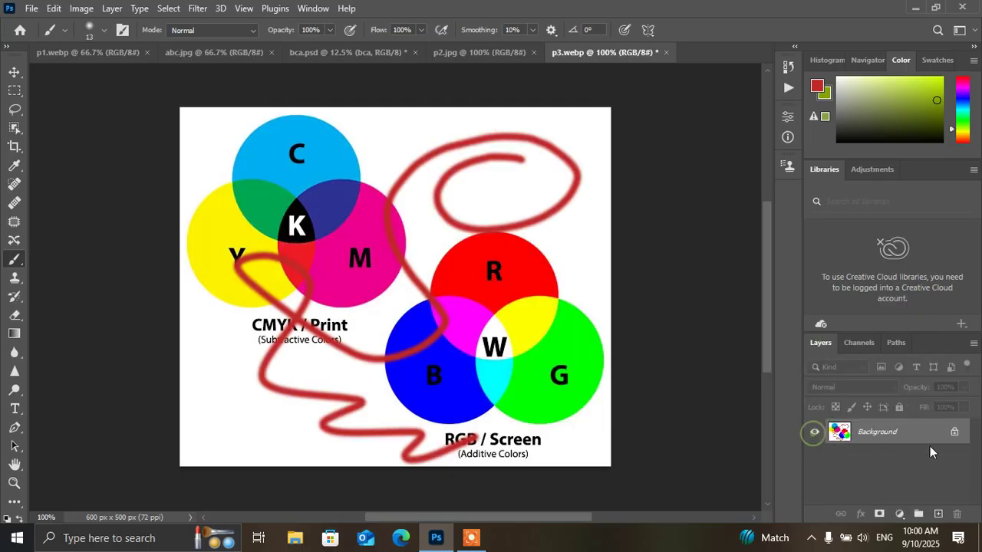
pyautogui.click(954, 433)
pyautogui.click(814, 432)
pyautogui.click(815, 432)
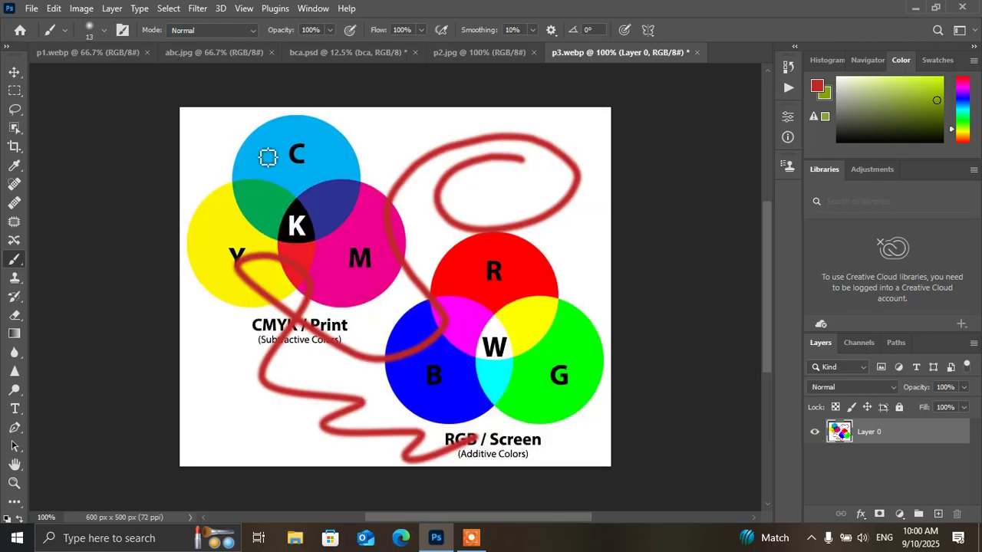
# Save p3 to Local Disk (D:) in JPEG 2000 format with the default options and close the document
pyautogui.click(31, 9)
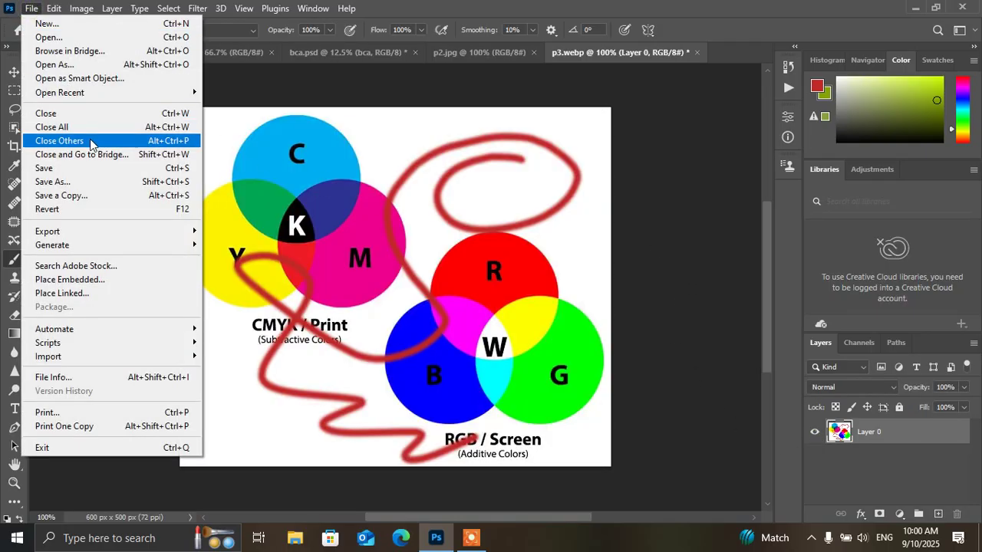
pyautogui.click(94, 178)
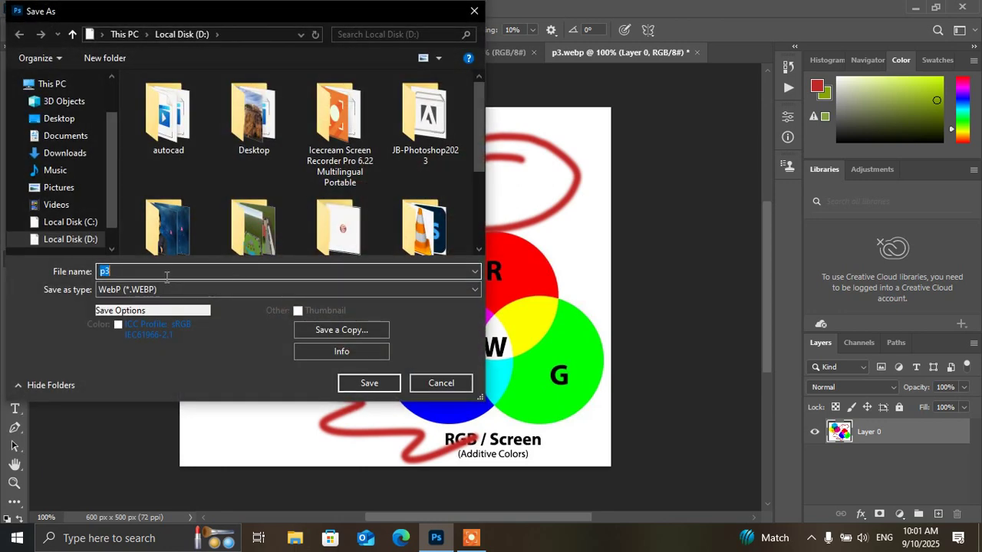
pyautogui.click(175, 290)
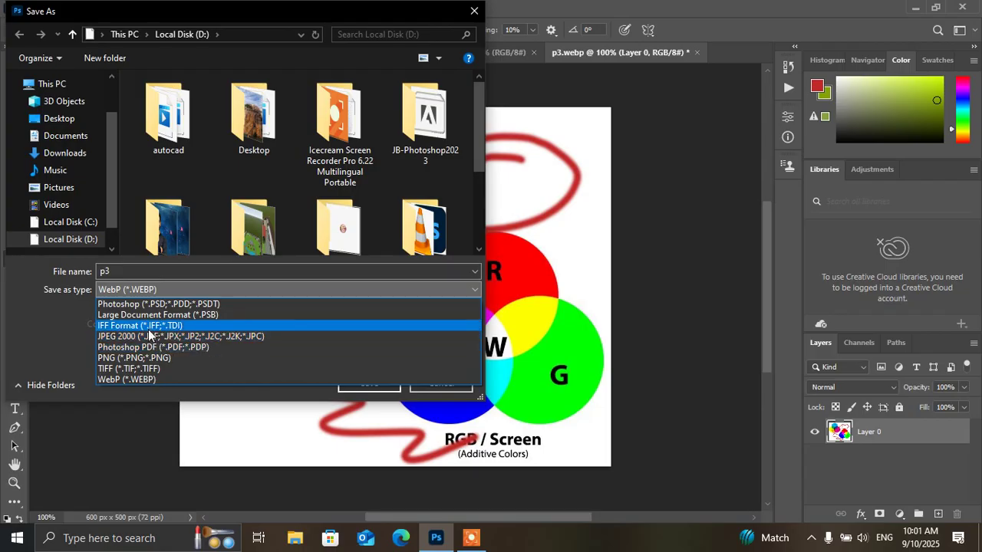
pyautogui.click(206, 280)
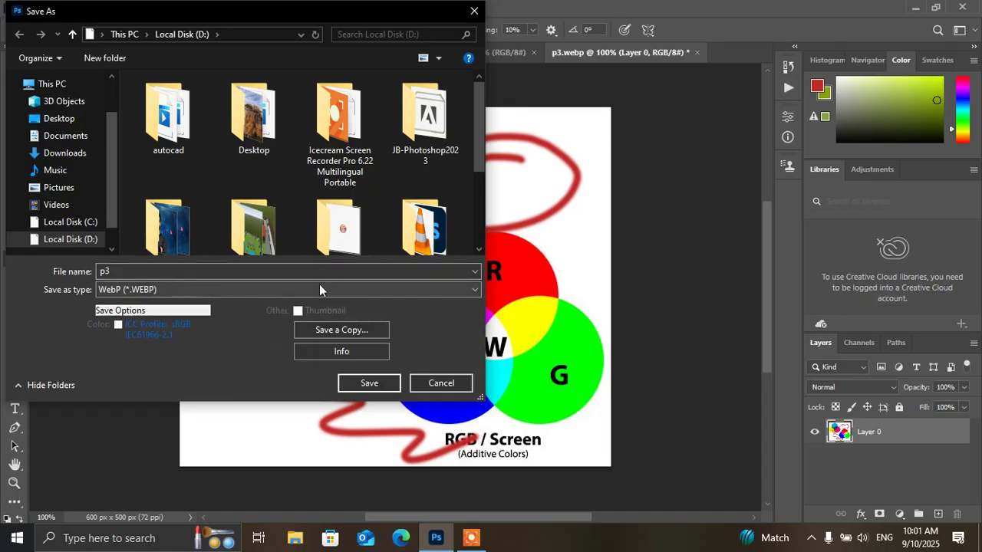
pyautogui.click(456, 290)
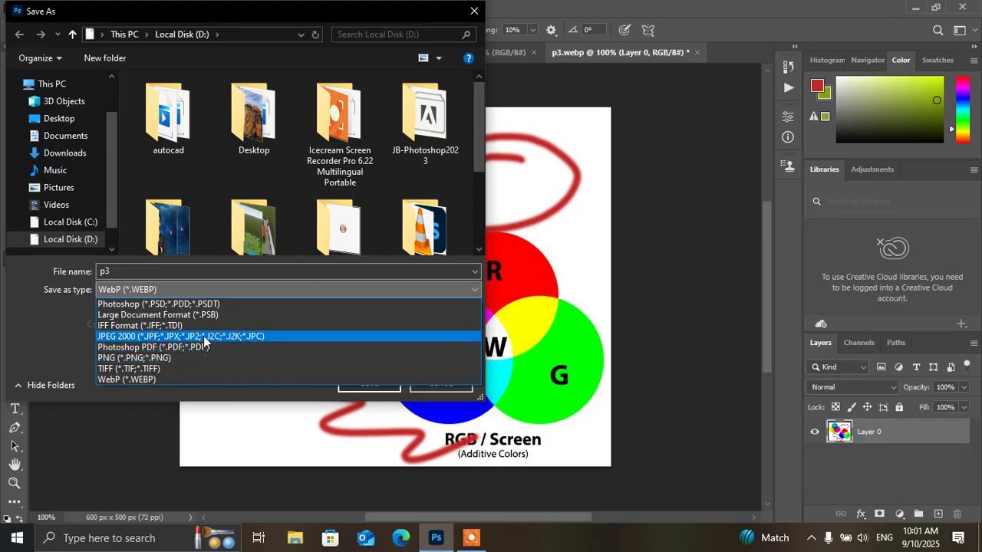
pyautogui.click(144, 337)
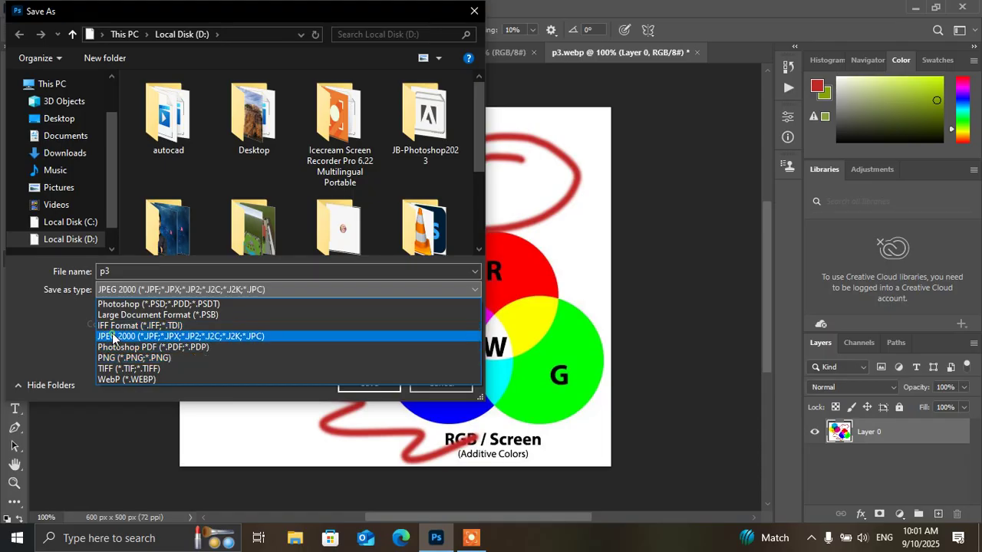
pyautogui.click(367, 383)
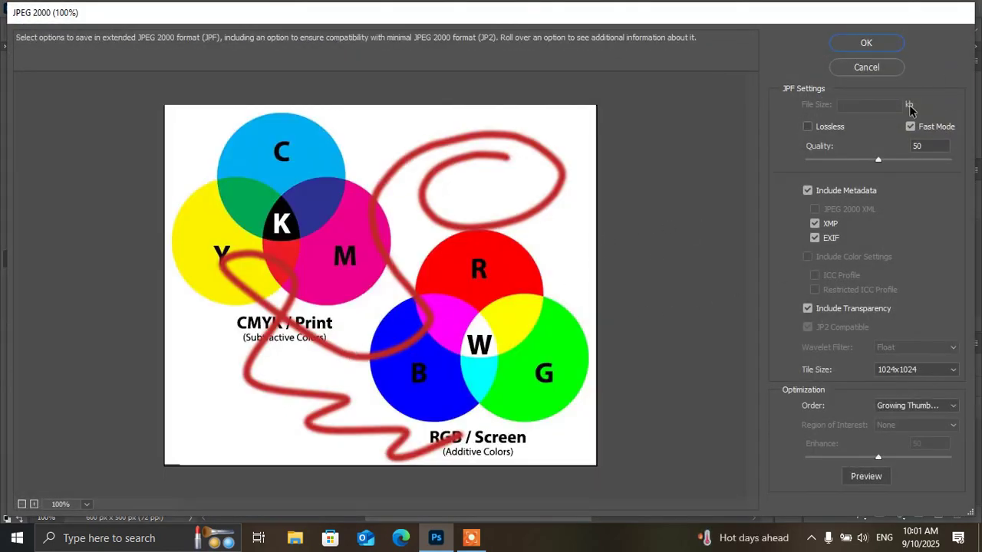
pyautogui.click(855, 46)
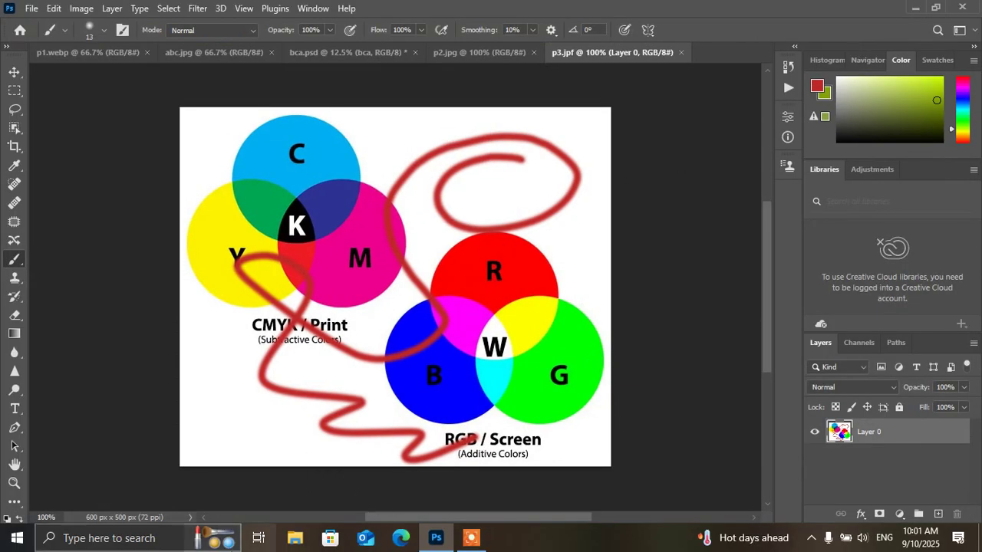
pyautogui.click(682, 54)
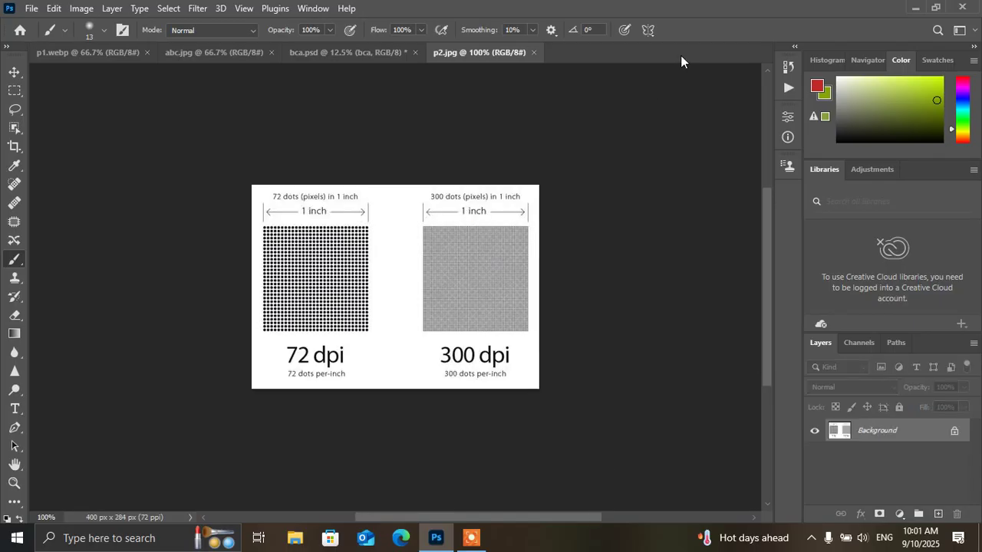
# Look for the saved p3.jpf file on Local Disk (D:) in File Explorer and close the window
pyautogui.click(296, 541)
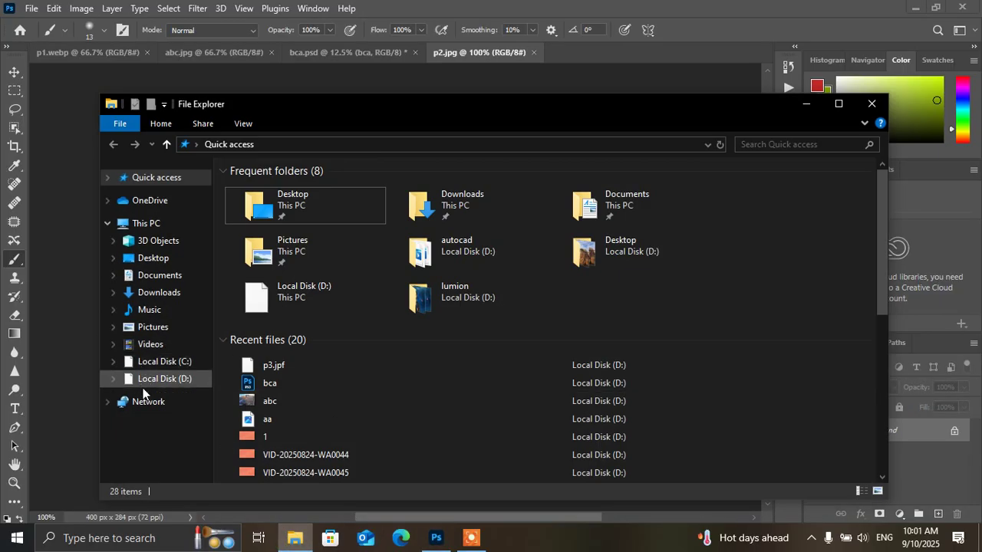
pyautogui.click(141, 381)
pyautogui.scroll(-1, 559, 291)
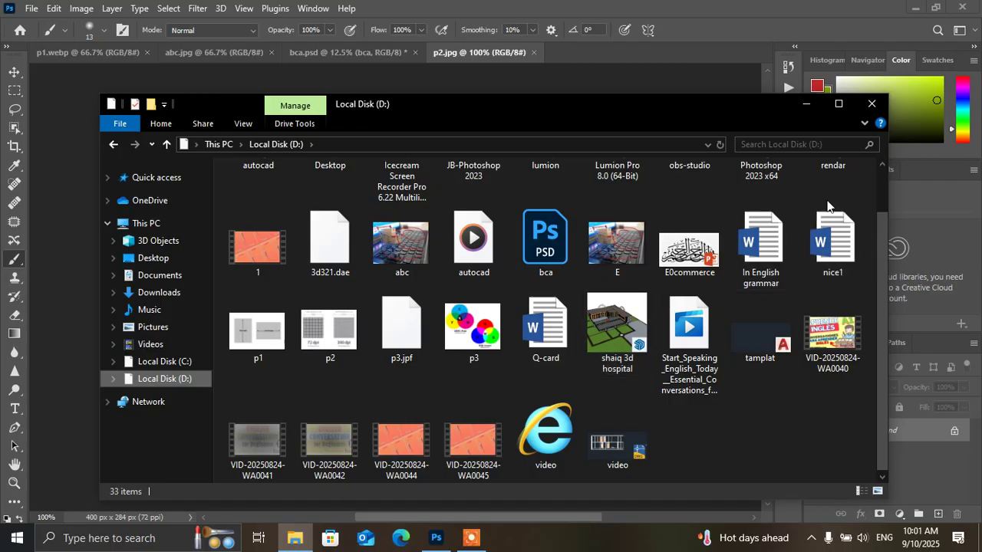
pyautogui.click(871, 103)
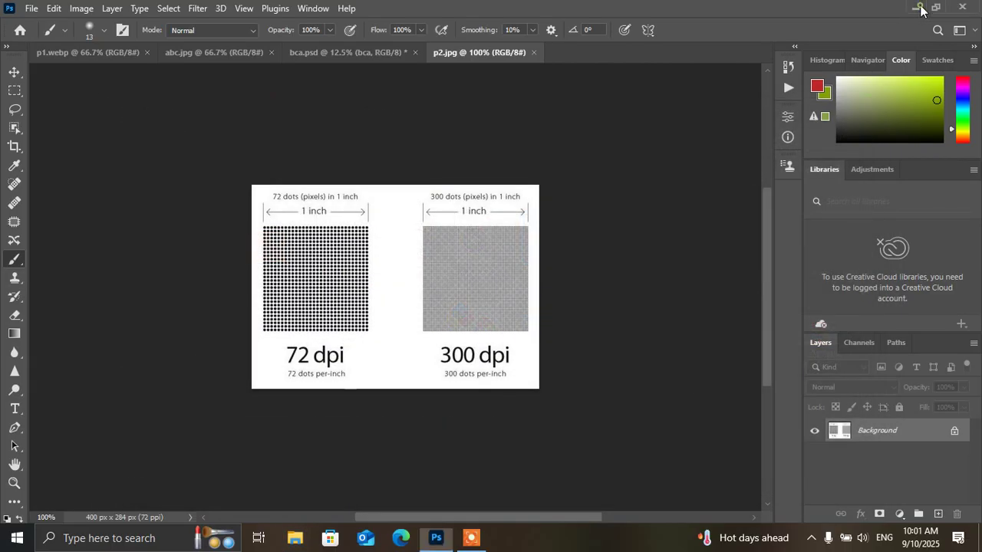
# Minimize Photoshop, open This PC from the desktop and browse the saved files on Local Disk (D:), glancing at Local Disk (C:)
pyautogui.click(916, 7)
pyautogui.doubleClick(13, 97)
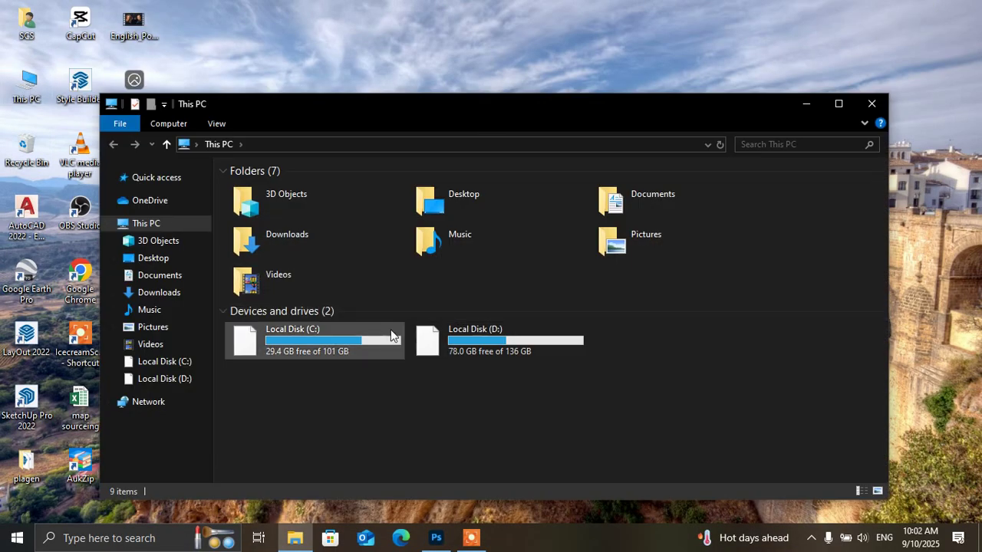
pyautogui.doubleClick(448, 339)
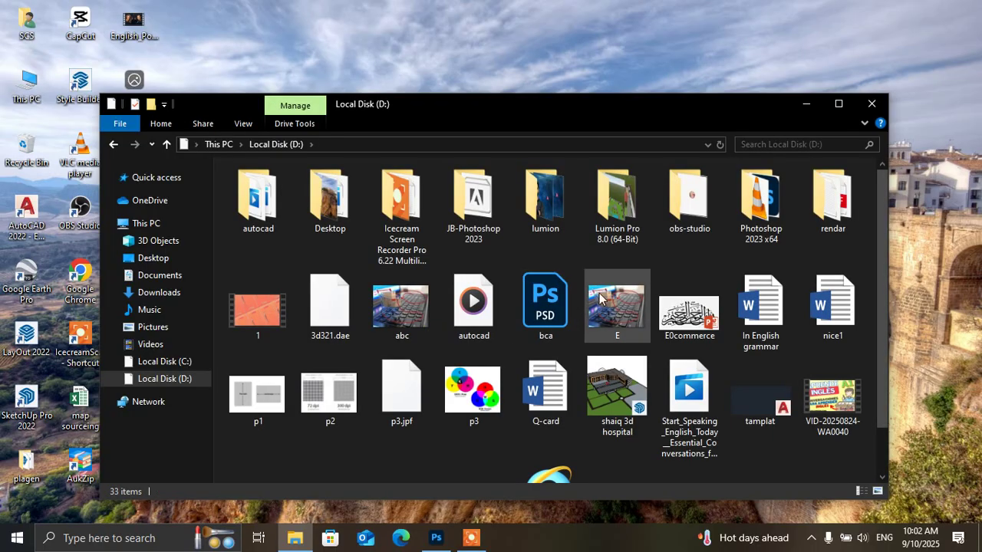
pyautogui.scroll(-2, 695, 334)
pyautogui.scroll(2, 591, 422)
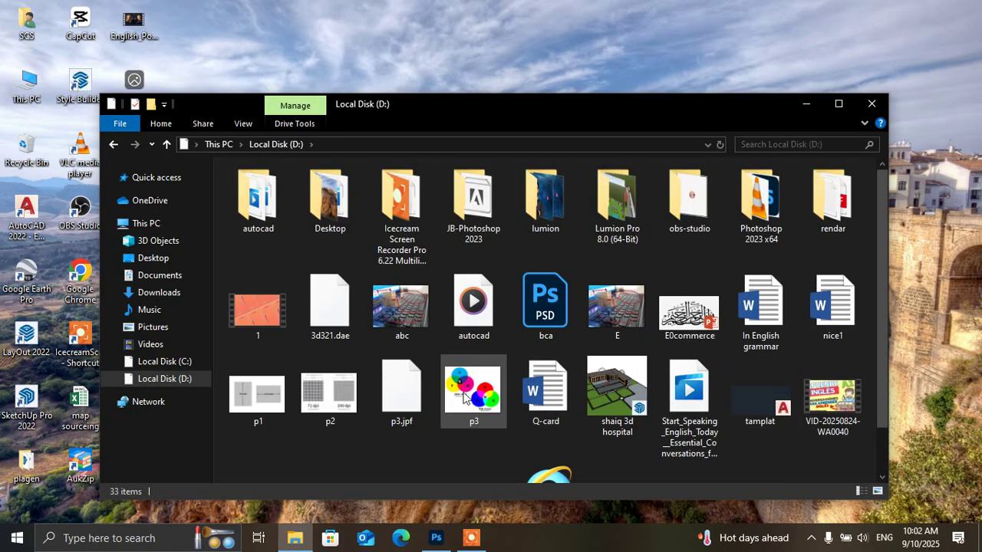
pyautogui.scroll(-1, 591, 276)
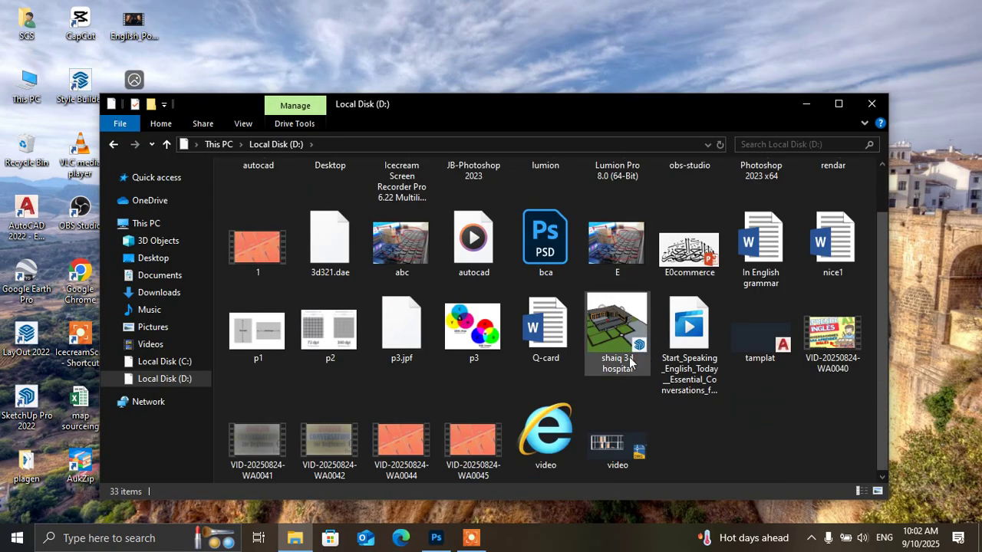
pyautogui.click(184, 360)
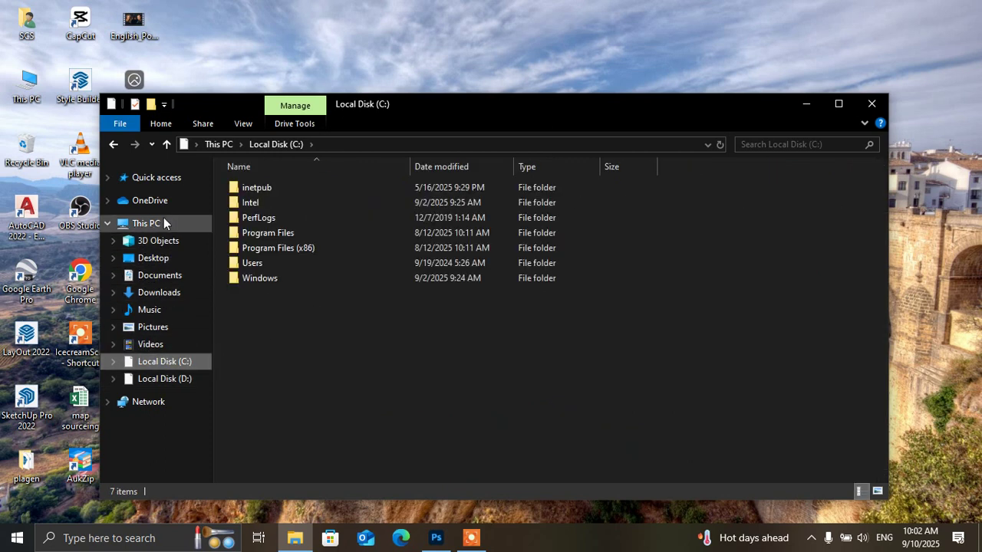
pyautogui.click(150, 381)
pyautogui.scroll(-2, 576, 376)
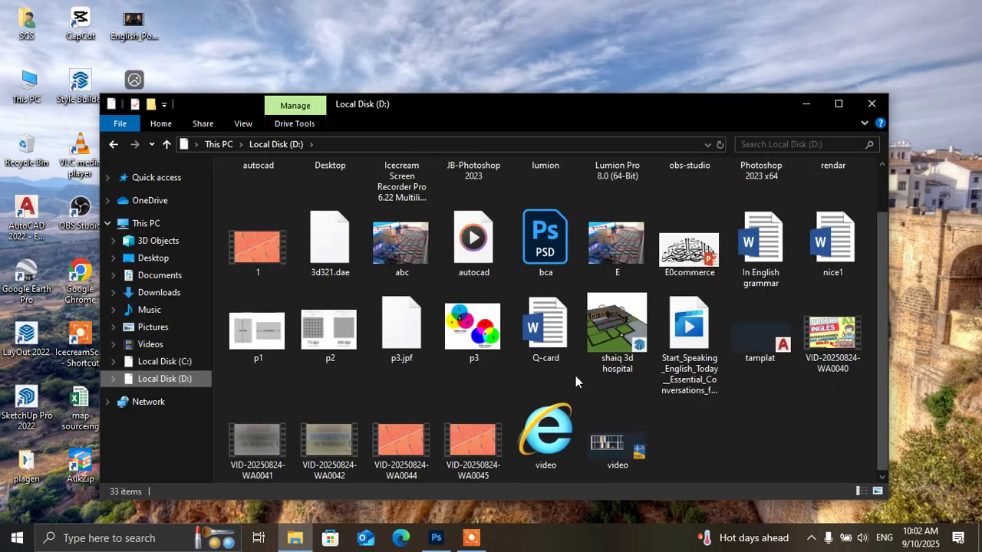
# Return to Photoshop and close p1.webp and bca.psd, discarding the changes to bca.psd
pyautogui.click(438, 540)
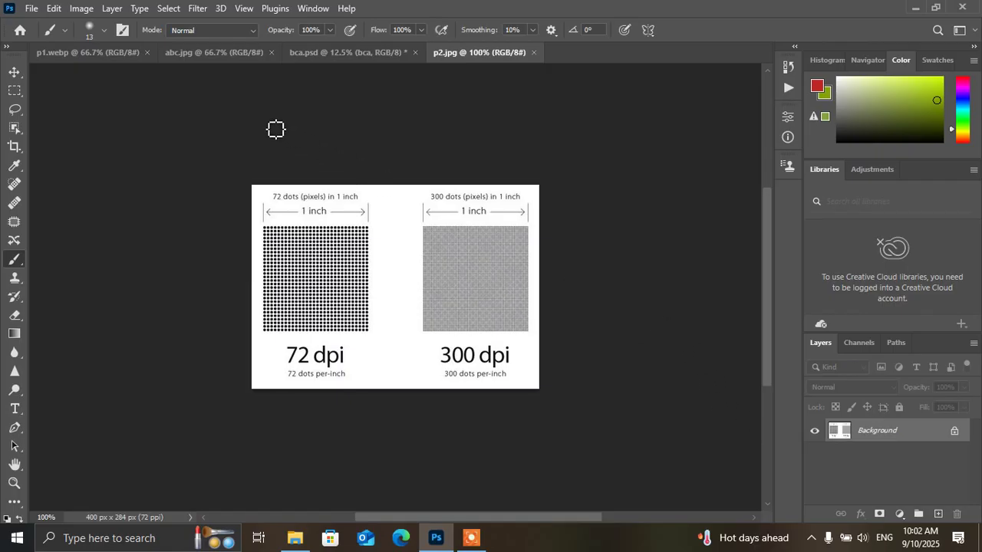
pyautogui.click(31, 8)
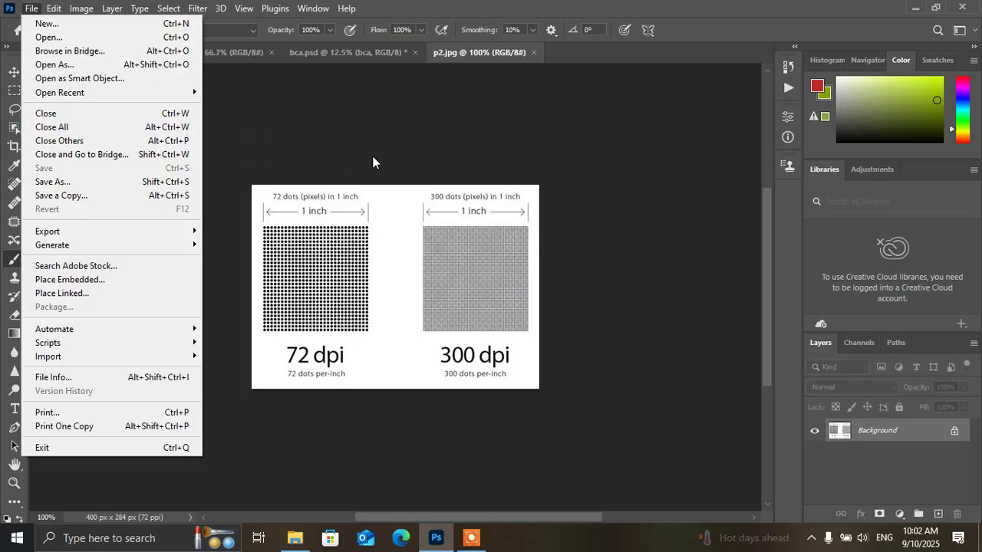
pyautogui.click(415, 165)
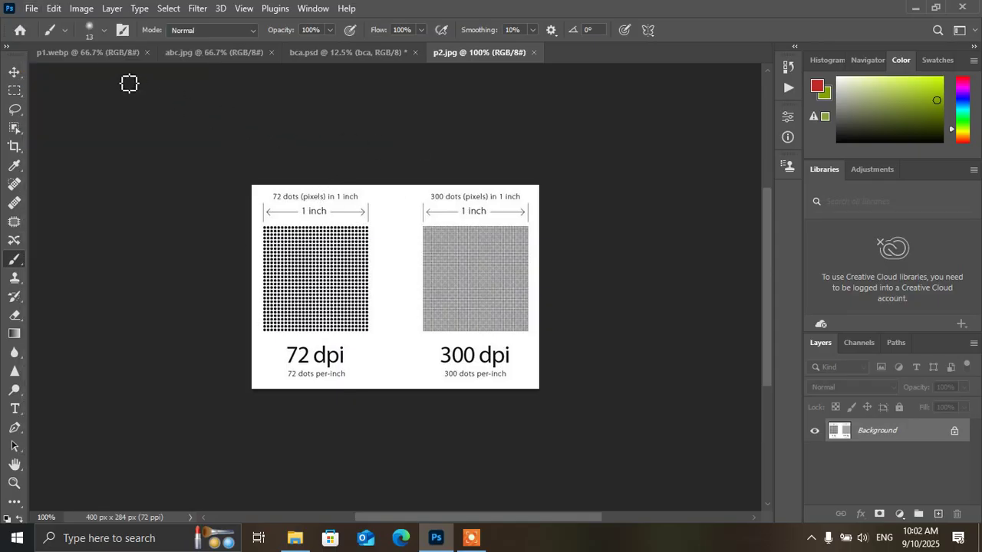
pyautogui.moveTo(101, 61)
pyautogui.mouseDown()
pyautogui.moveTo(417, 29)
pyautogui.moveTo(210, 132)
pyautogui.moveTo(129, 88)
pyautogui.moveTo(103, 60)
pyautogui.mouseUp()
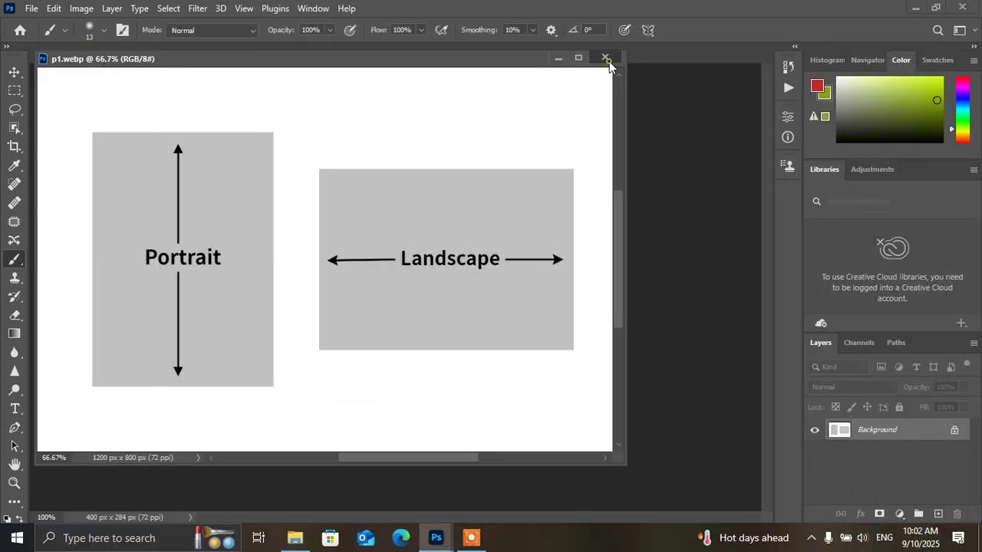
pyautogui.click(605, 57)
pyautogui.click(286, 53)
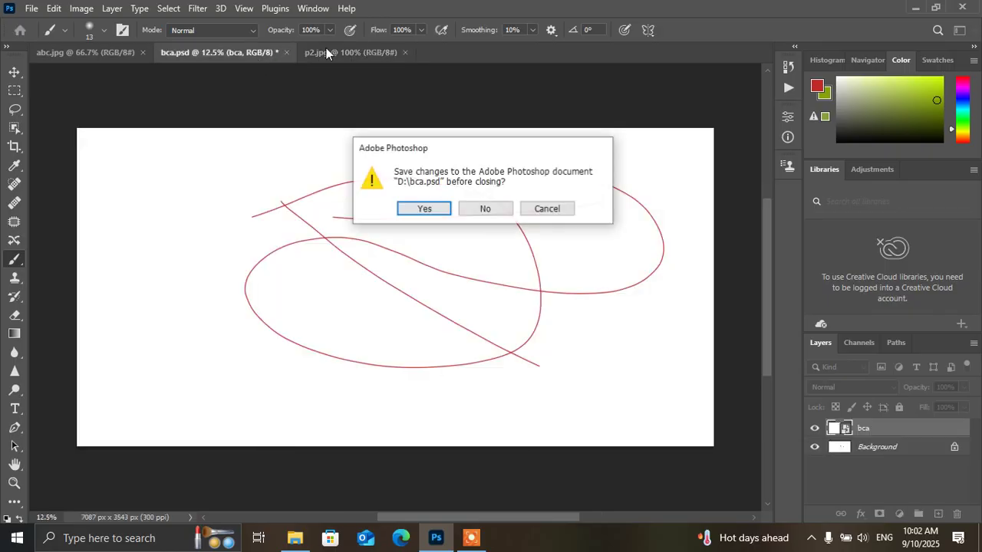
pyautogui.click(491, 208)
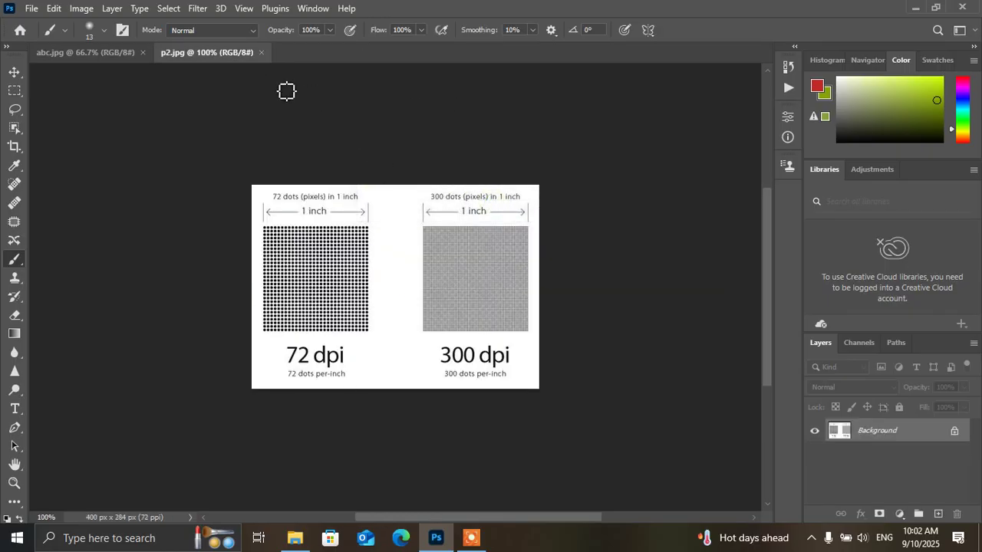
pyautogui.click(31, 11)
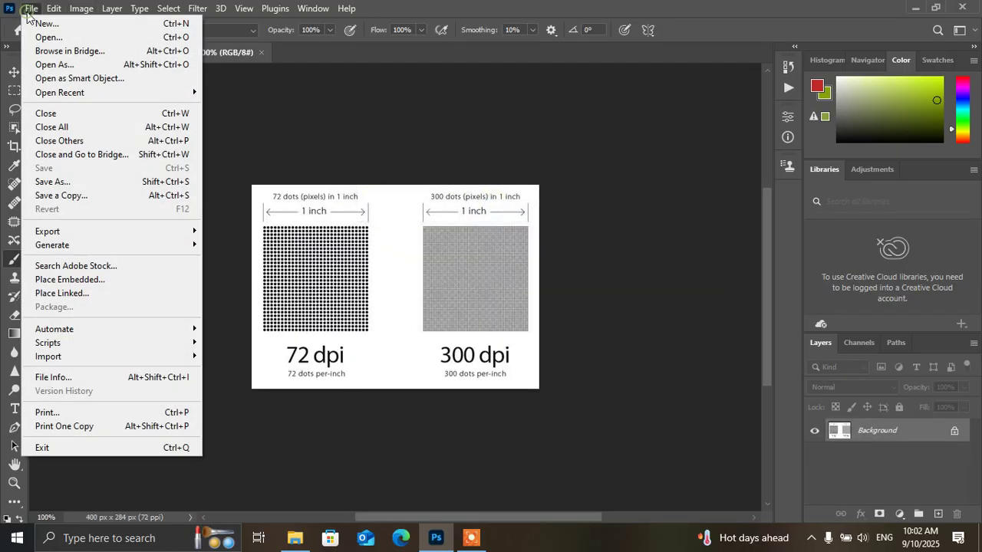
pyautogui.moveTo(54, 8)
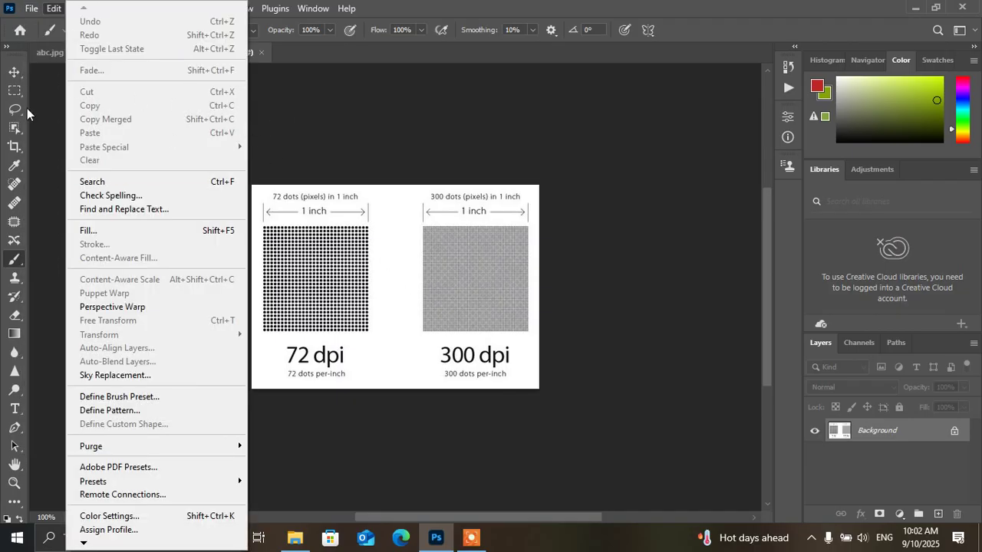
# Check the saved bca PSD file on Local Disk (D:) in File Explorer and return to Photoshop
pyautogui.click(295, 538)
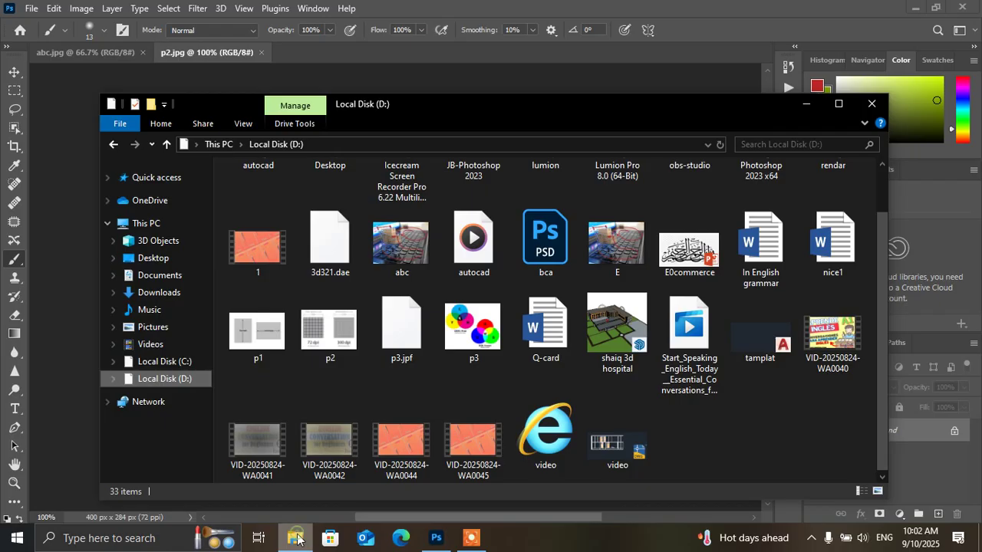
pyautogui.moveTo(546, 244); pyautogui.dragTo(751, 441)
pyautogui.click(804, 105)
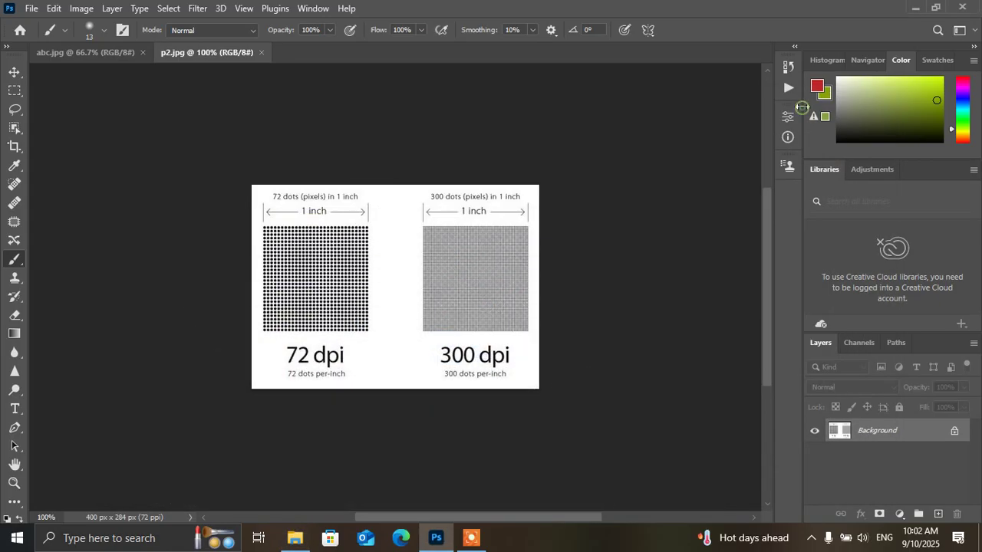
# Open the bca PSD file from Local Disk (D:) with the Open As command
pyautogui.click(26, 10)
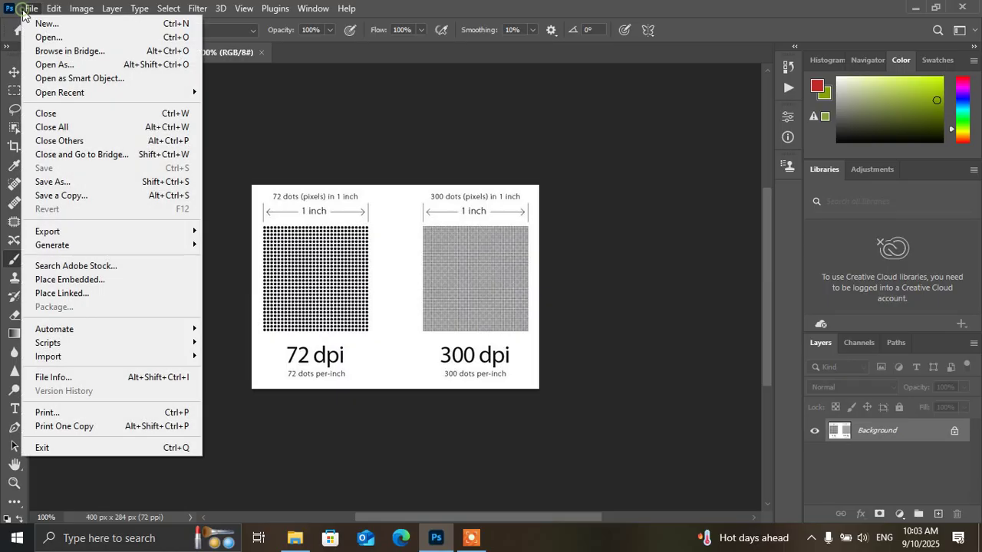
pyautogui.click(68, 65)
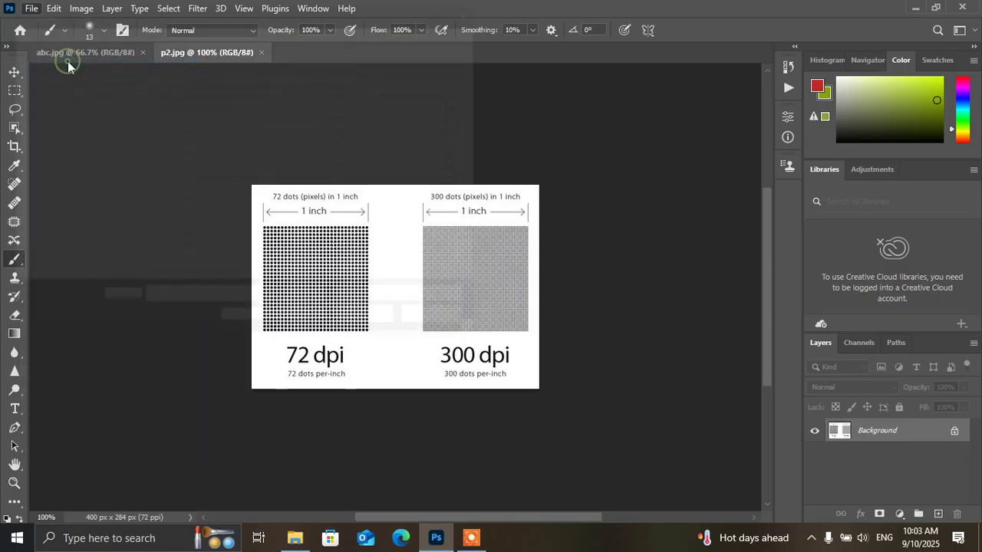
pyautogui.scroll(-5, 283, 135)
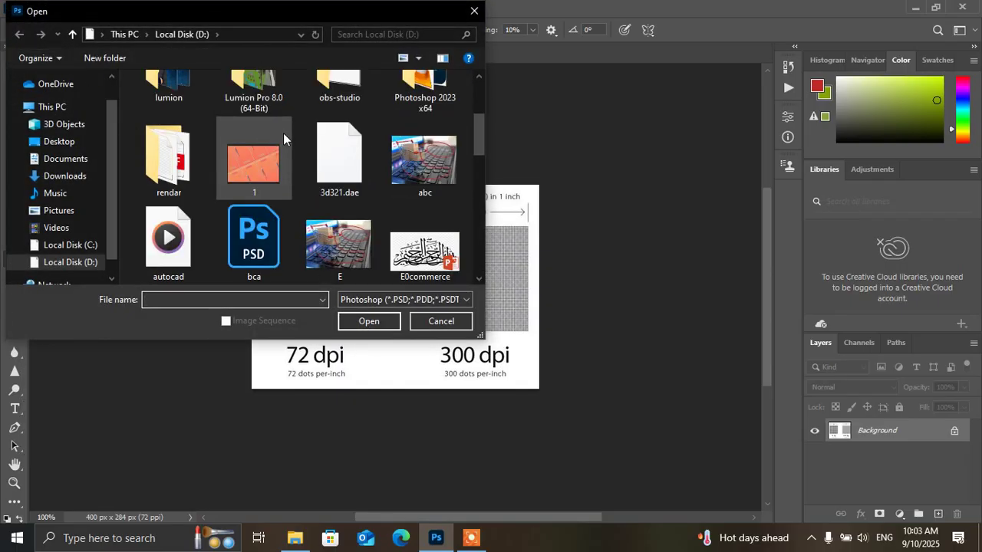
pyautogui.scroll(-5, 289, 153)
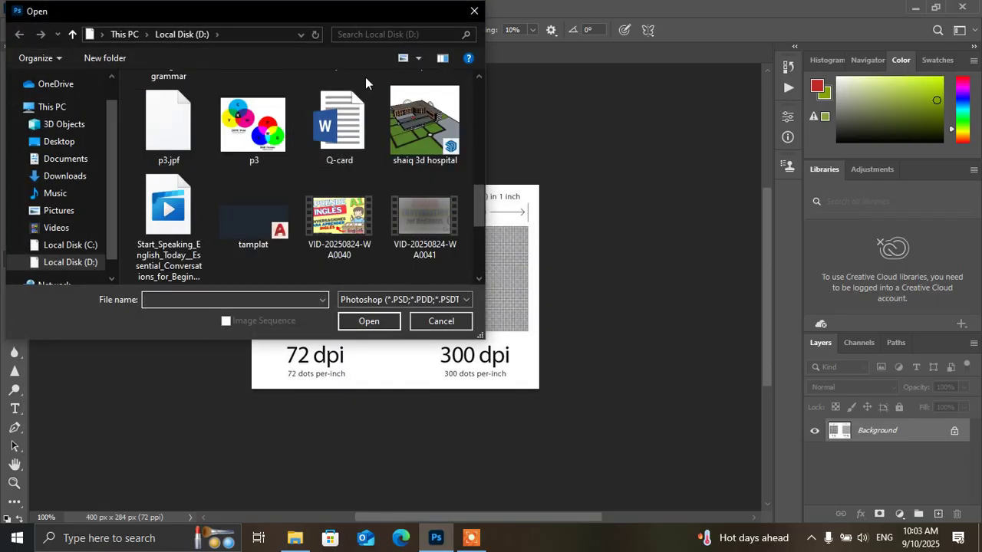
pyautogui.scroll(-3, 353, 181)
pyautogui.scroll(2, 300, 222)
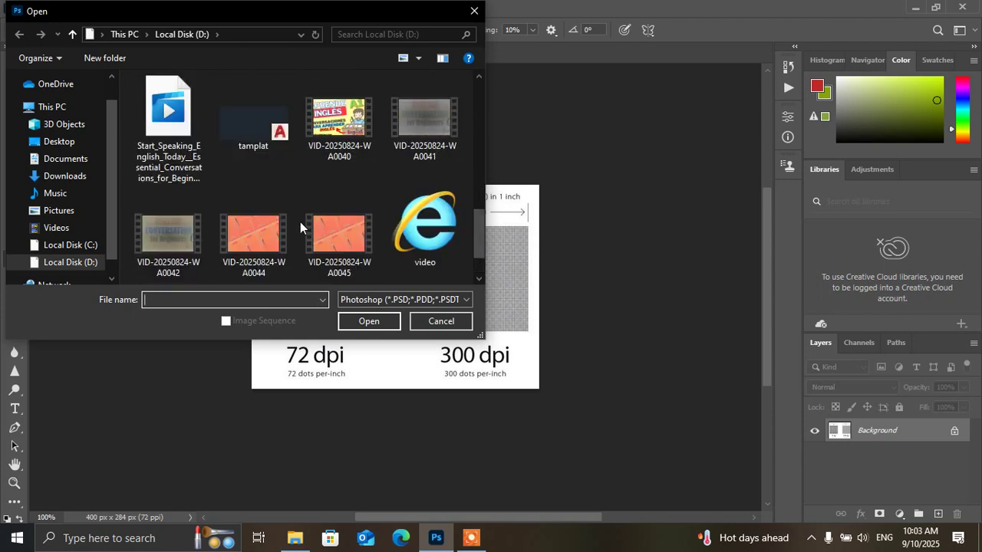
pyautogui.scroll(2, 300, 221)
pyautogui.scroll(2, 300, 221)
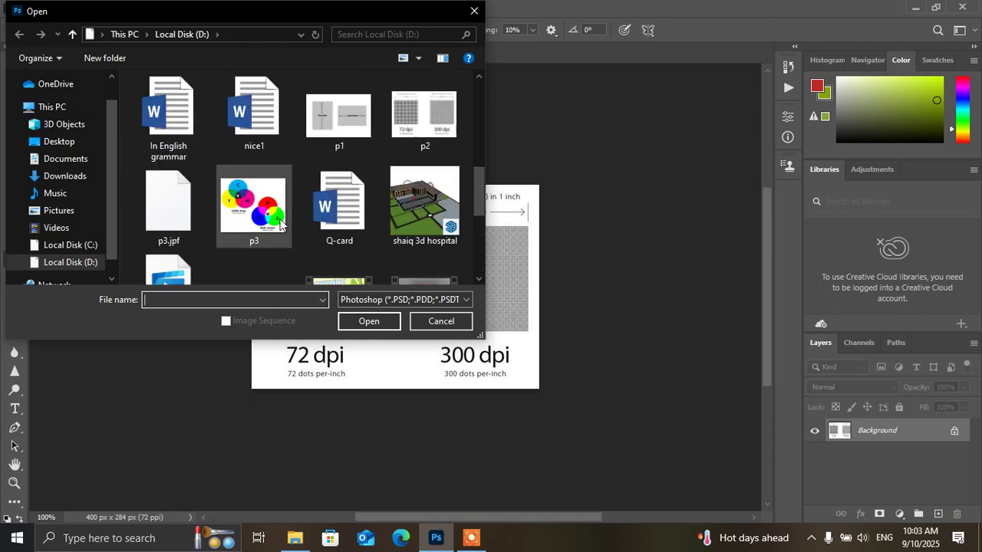
pyautogui.scroll(2, 280, 219)
pyautogui.doubleClick(249, 115)
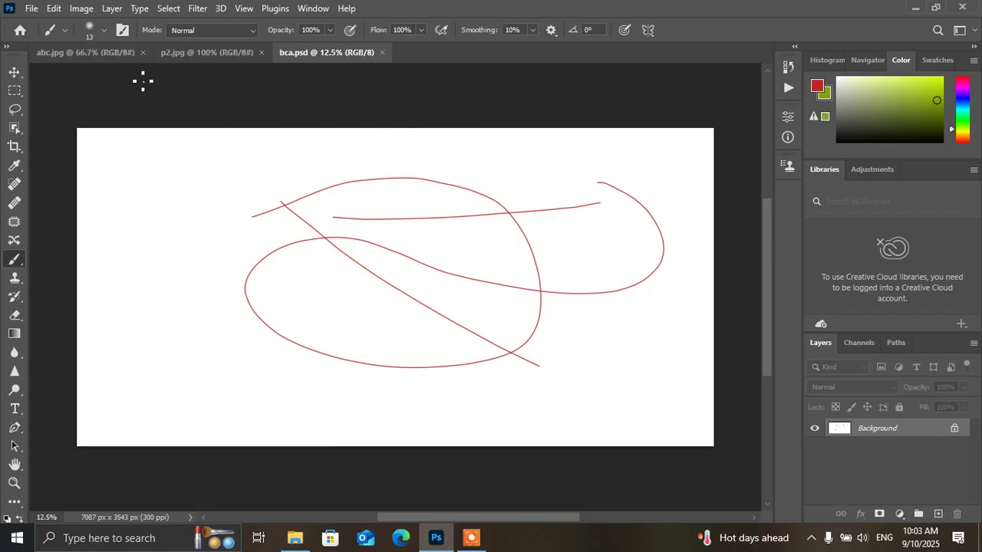
# Bring abc.jpg to the front and move the p2.jpg document tab behind bca.psd
pyautogui.moveTo(97, 53); pyautogui.dragTo(125, 59)
pyautogui.moveTo(199, 54); pyautogui.dragTo(516, 41)
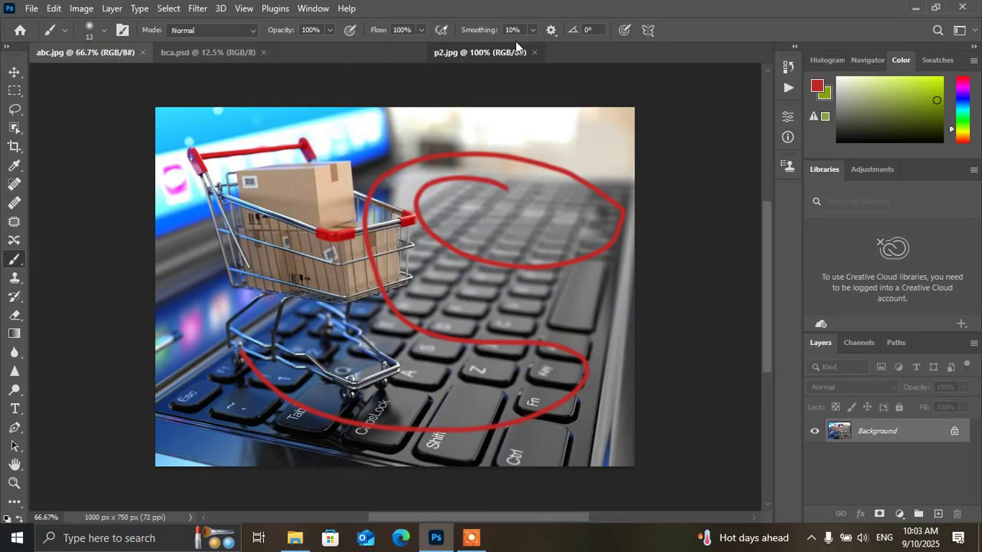